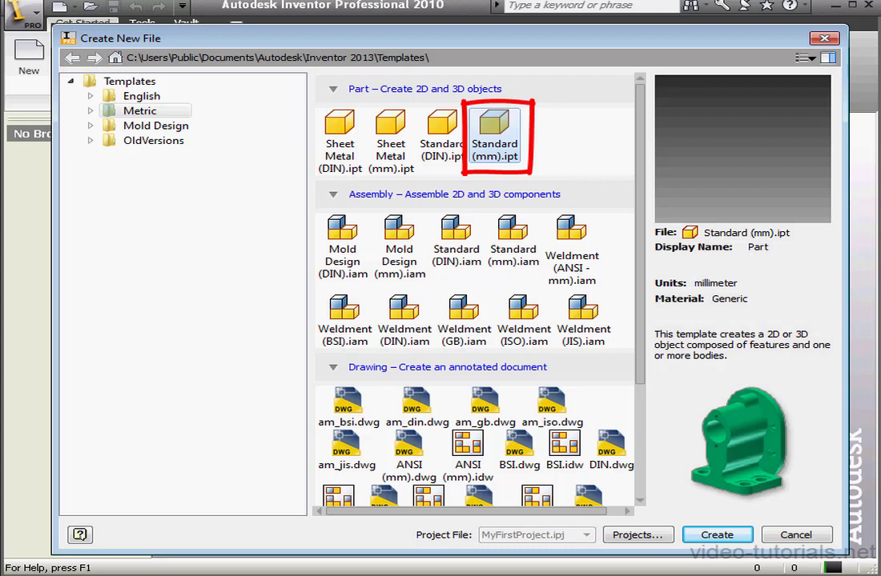
# Create a part from the Standard (mm).ipt template and sketch a rectangle with one corner at the origin, then finish the sketch
pyautogui.press('Return')
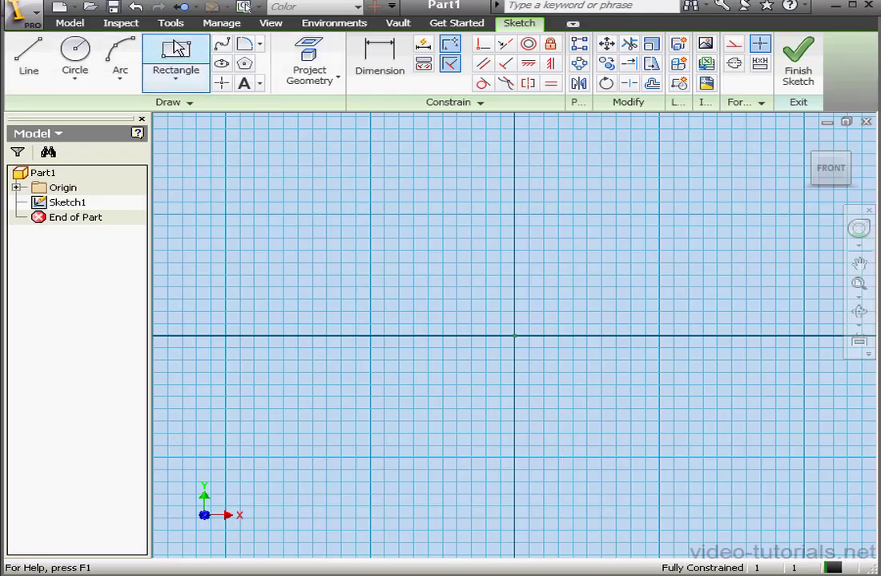
pyautogui.click(177, 56)
pyautogui.click(513, 336)
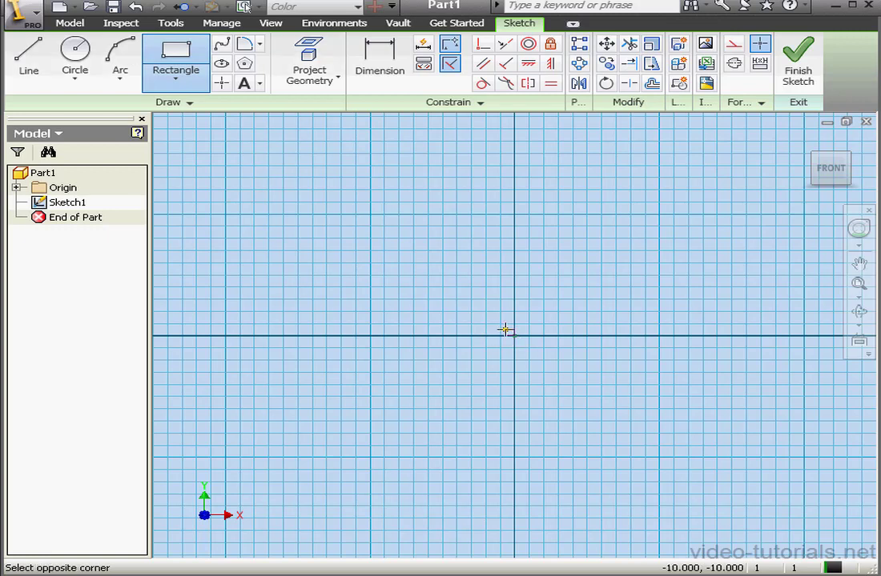
pyautogui.click(224, 116)
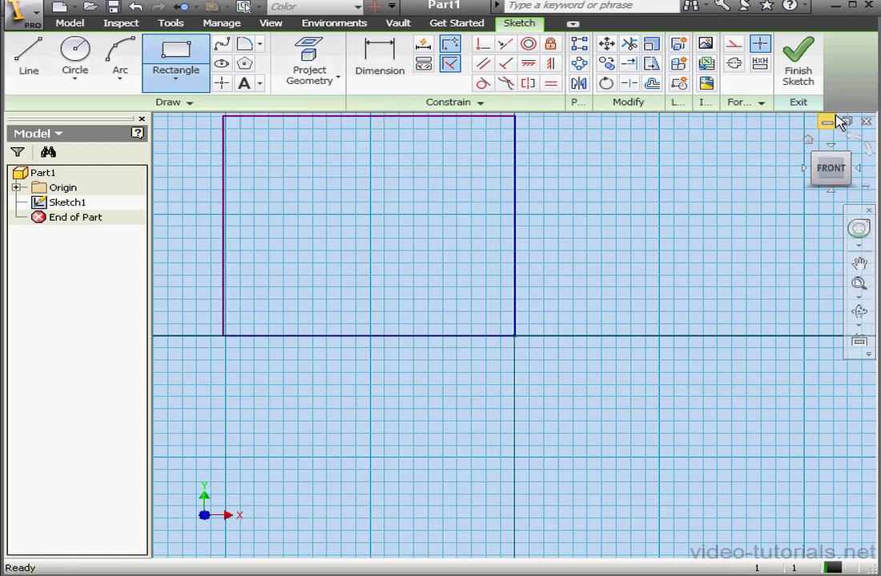
pyautogui.click(798, 64)
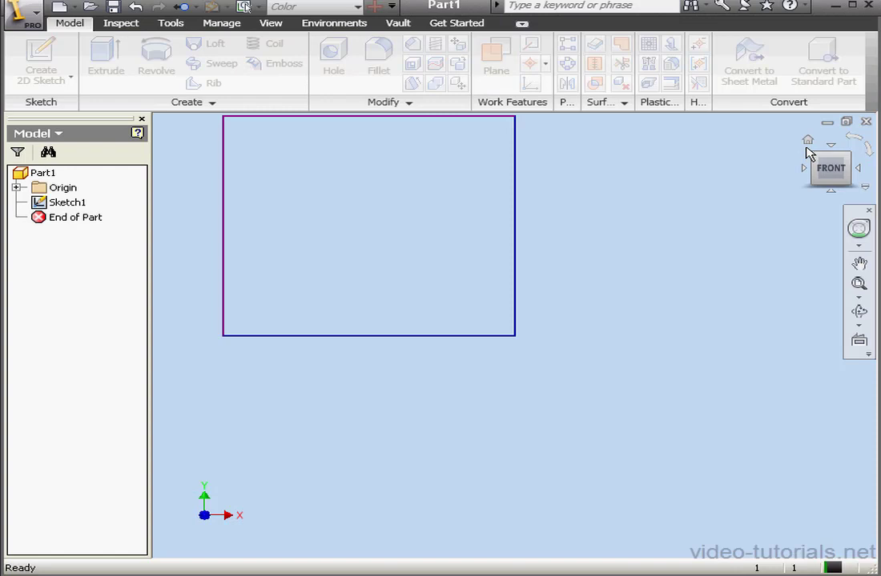
# Extrude the rectangle as a surface with a distance of 40 mm
pyautogui.click(806, 143)
pyautogui.scroll(-5, 515, 449)
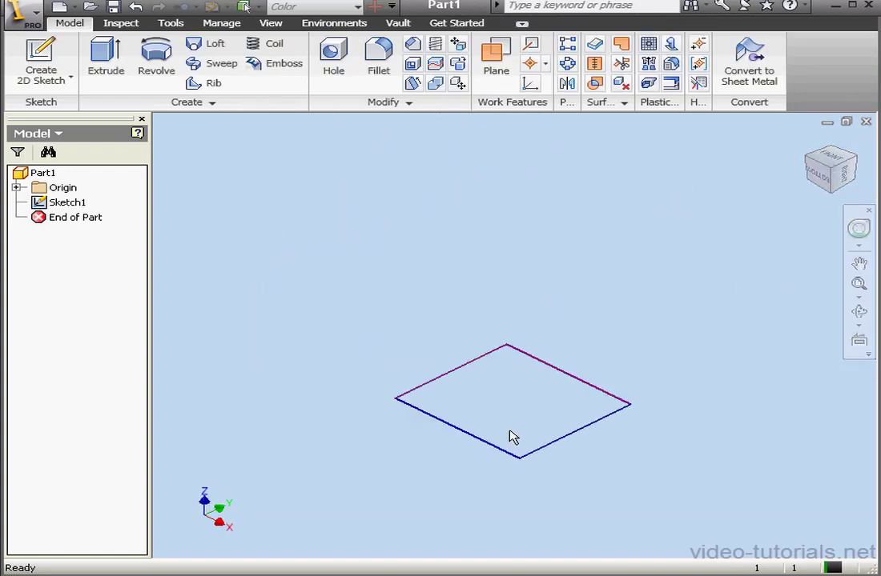
pyautogui.moveTo(509, 436)
pyautogui.mouseDown(button='middle')
pyautogui.moveTo(517, 370)
pyautogui.moveTo(471, 279)
pyautogui.mouseUp(button='middle')
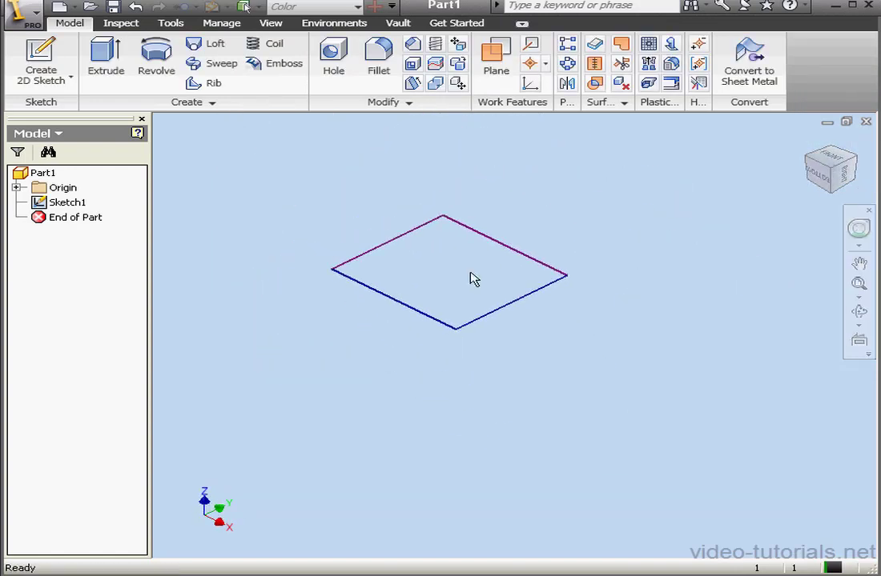
pyautogui.click(107, 58)
pyautogui.click(147, 178)
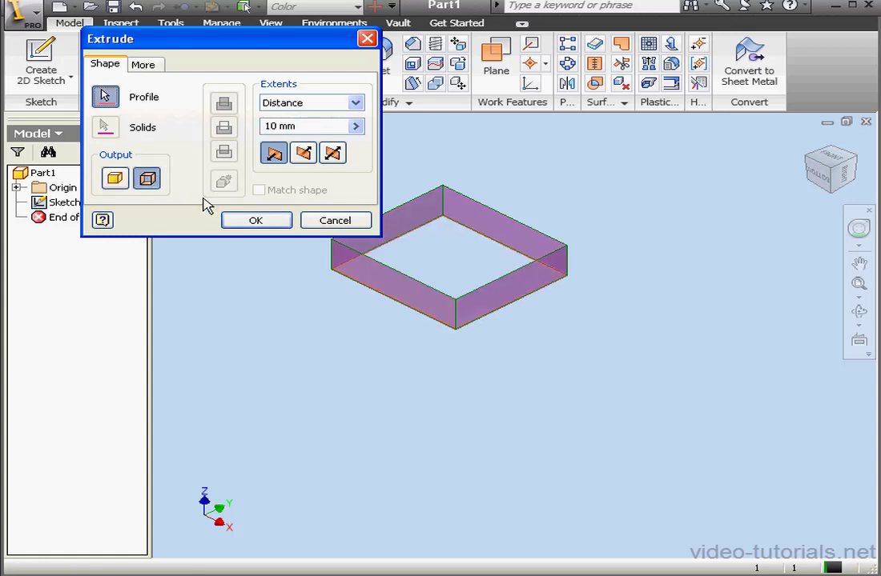
pyautogui.click(301, 128)
pyautogui.moveTo(301, 128); pyautogui.dragTo(257, 132)
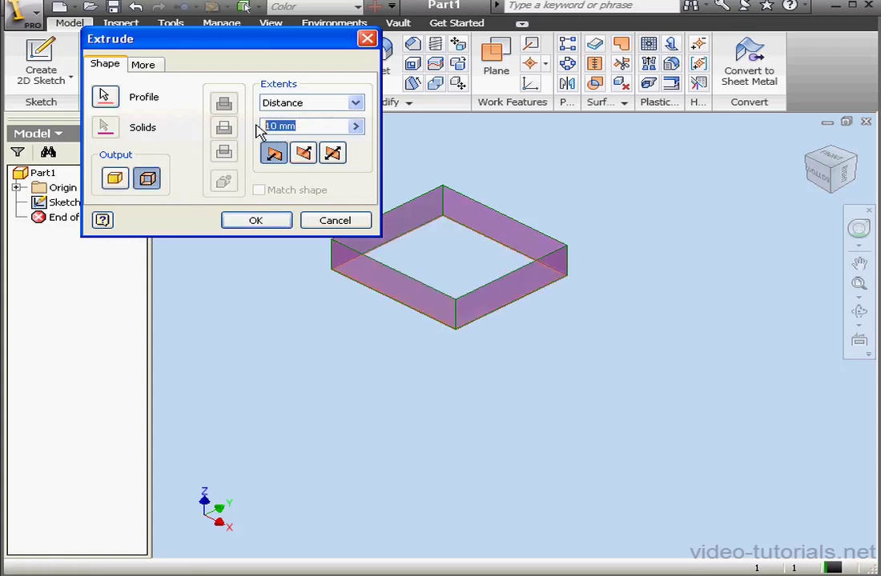
pyautogui.write('40')
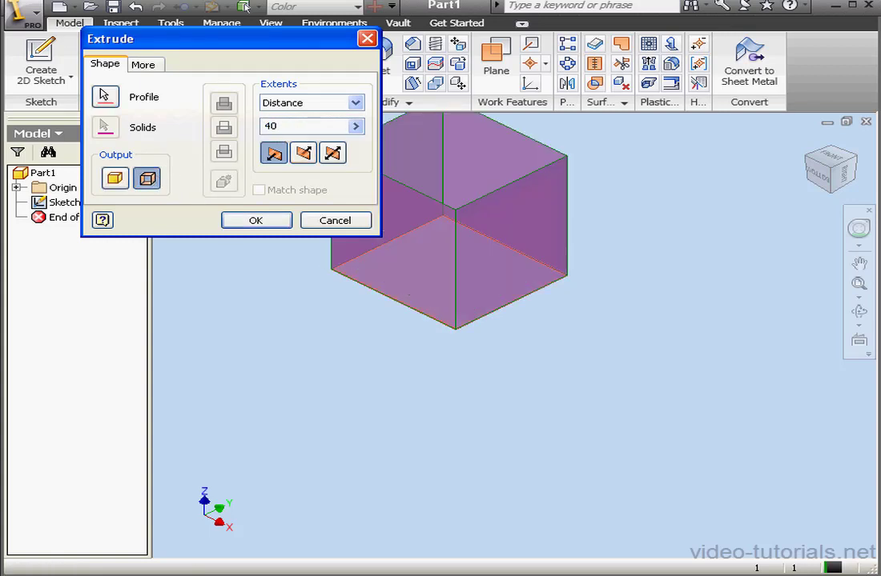
pyautogui.click(273, 222)
pyautogui.moveTo(446, 254); pyautogui.dragTo(442, 370, button='middle')
pyautogui.press('Escape')
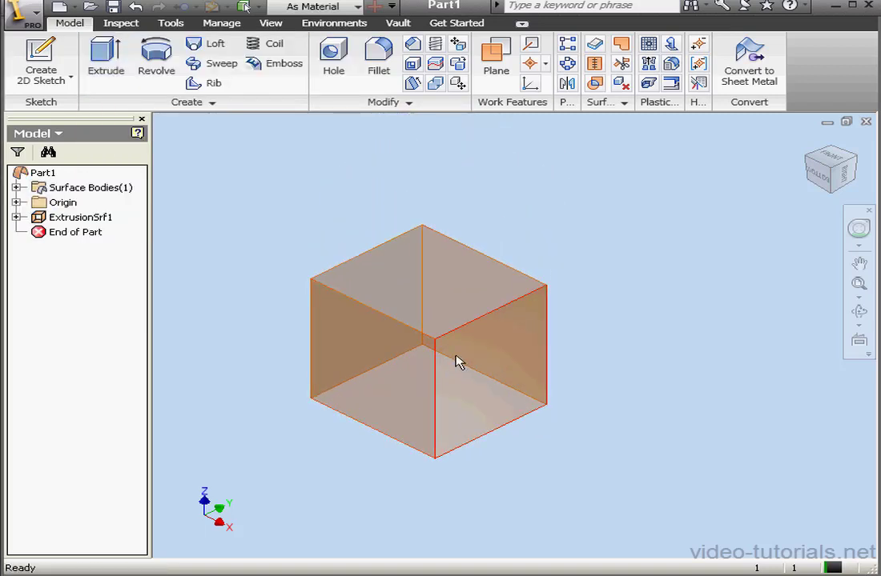
# Thicken the whole extruded surface as a quilt by 1 mm into a solid, and hide the original extruded surface
pyautogui.click(595, 43)
pyautogui.click(276, 202)
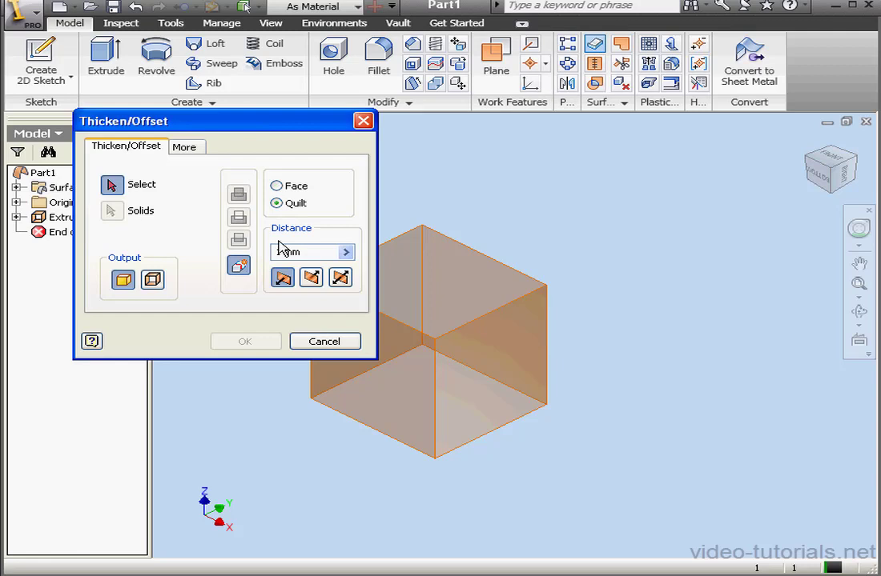
pyautogui.click(405, 365)
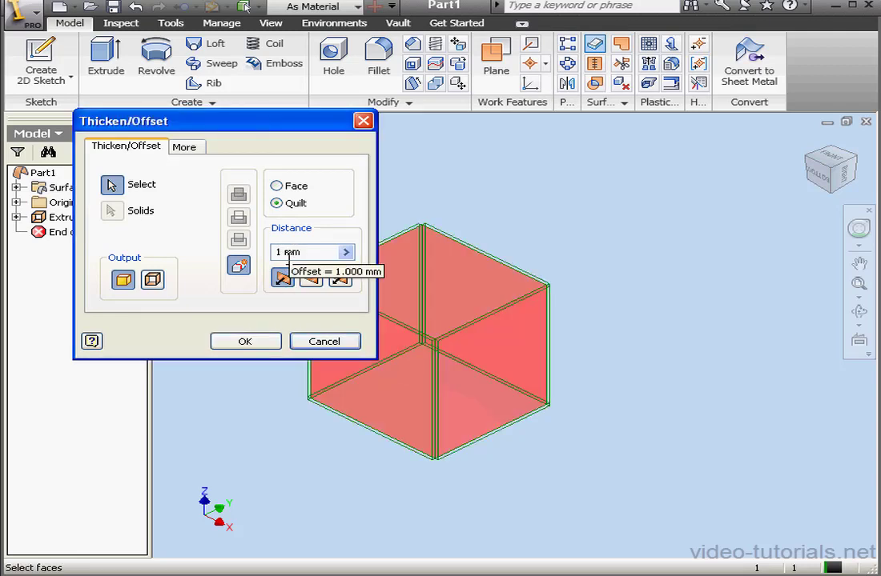
pyautogui.click(254, 344)
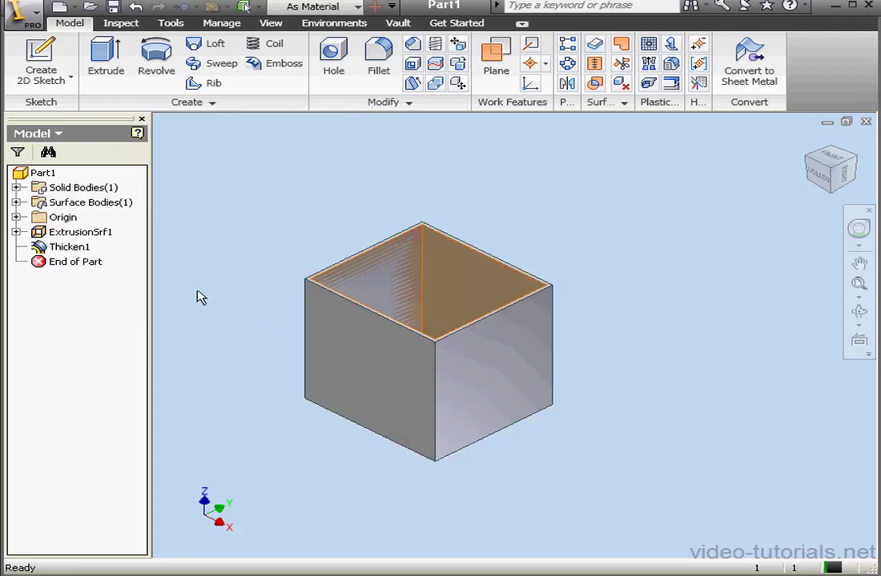
pyautogui.rightClick(71, 235)
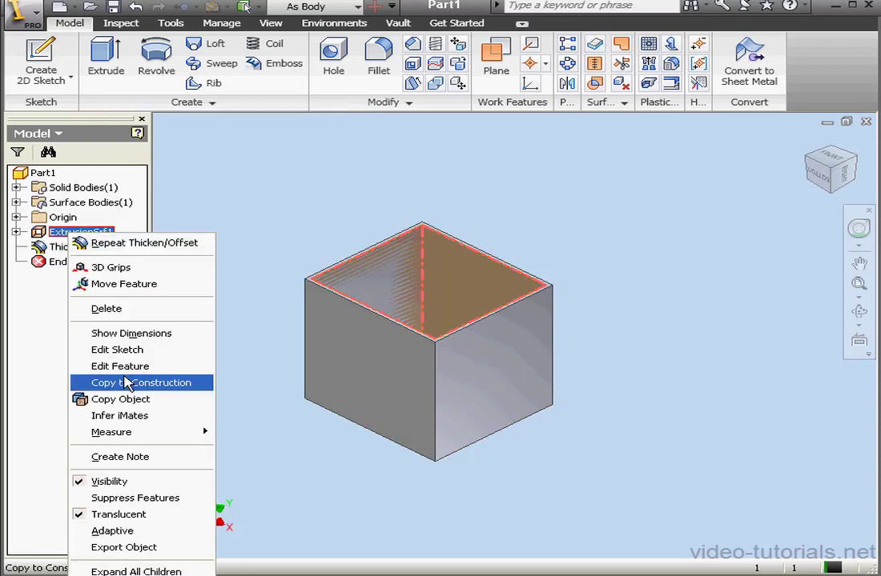
pyautogui.click(104, 483)
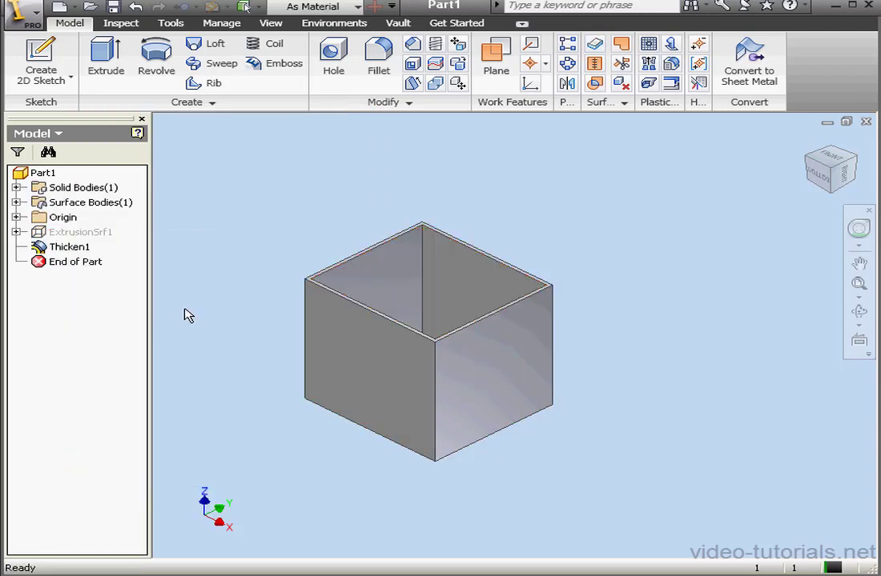
# Convert the part to sheet metal and set the thicken feature's distance to the Thickness parameter
pyautogui.click(746, 62)
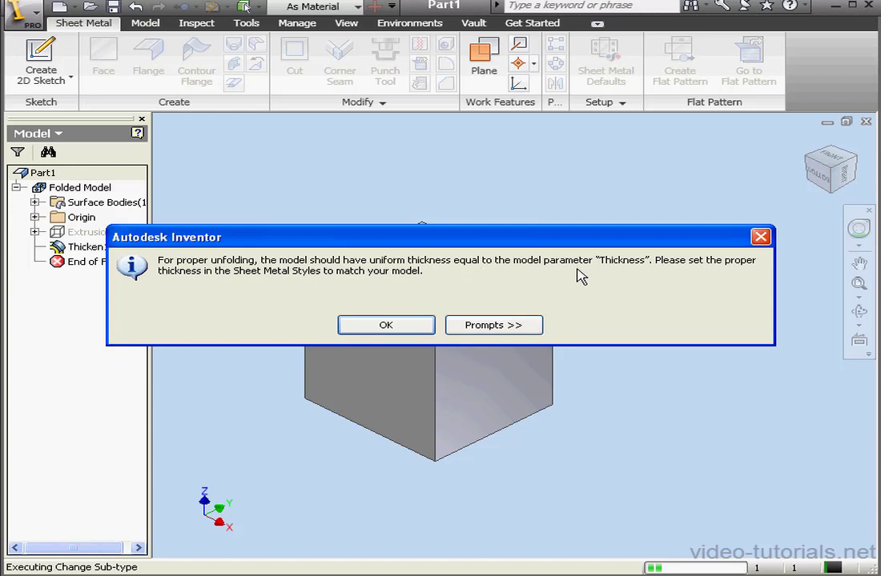
pyautogui.click(423, 325)
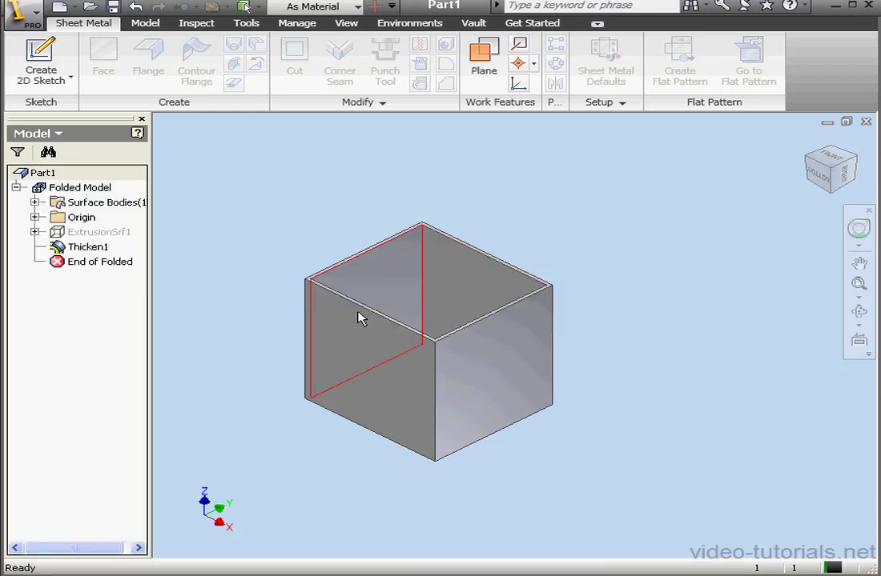
pyautogui.doubleClick(90, 246)
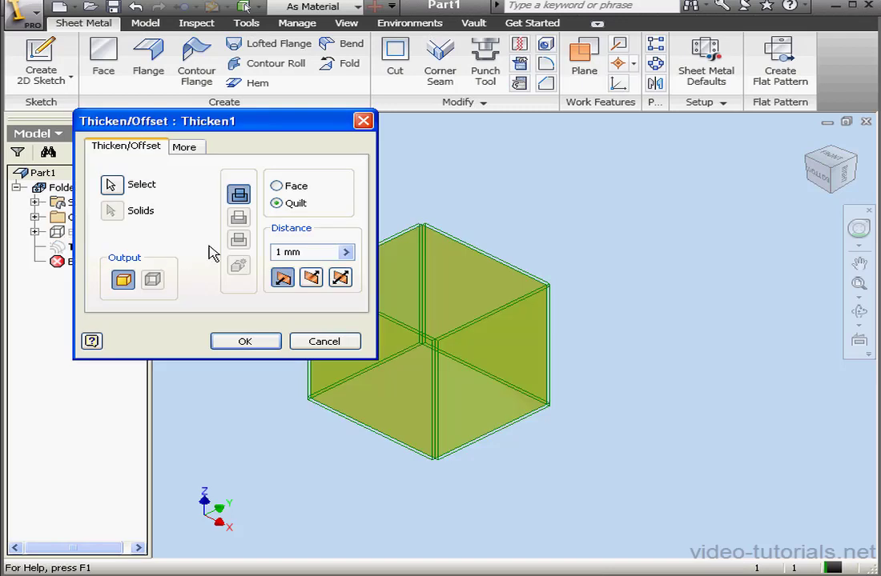
pyautogui.click(346, 252)
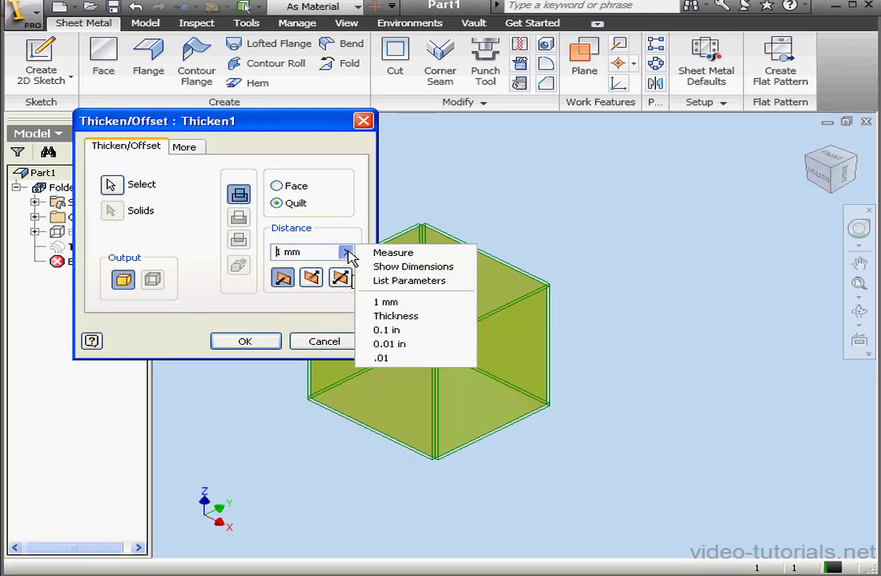
pyautogui.click(413, 281)
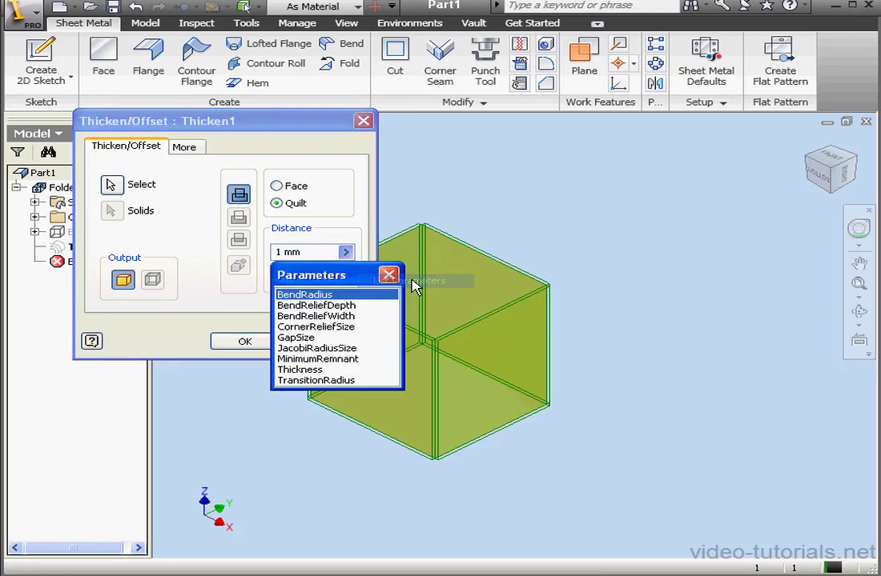
pyautogui.click(318, 370)
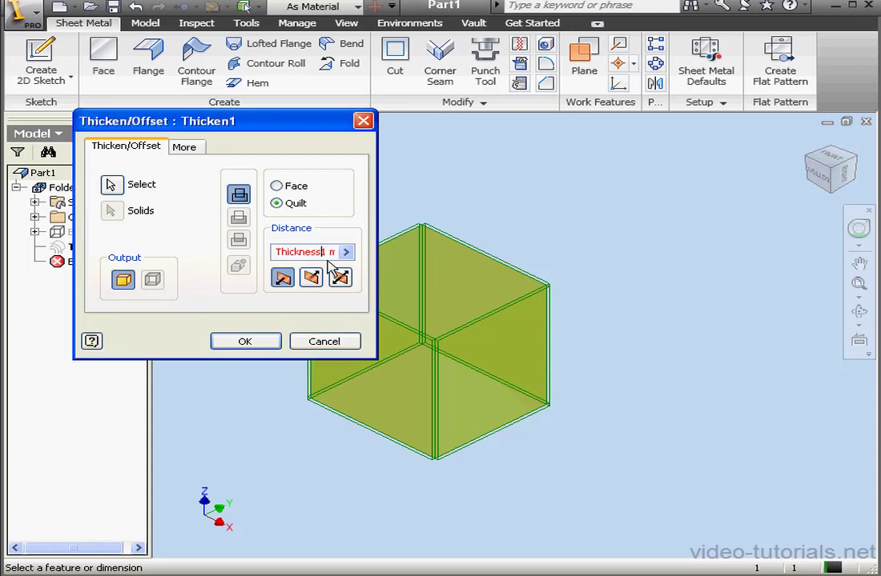
pyautogui.moveTo(323, 251); pyautogui.dragTo(365, 254)
pyautogui.press('BackSpace')
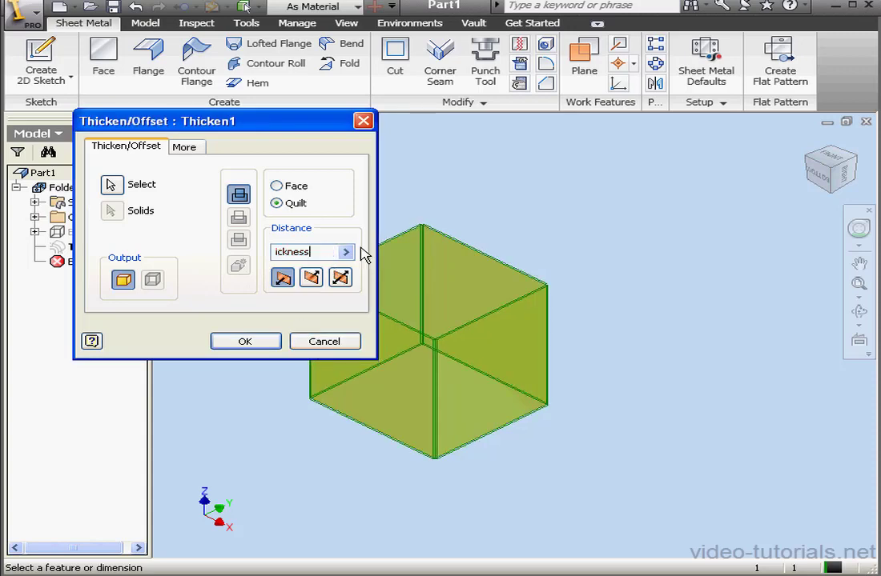
pyautogui.click(262, 342)
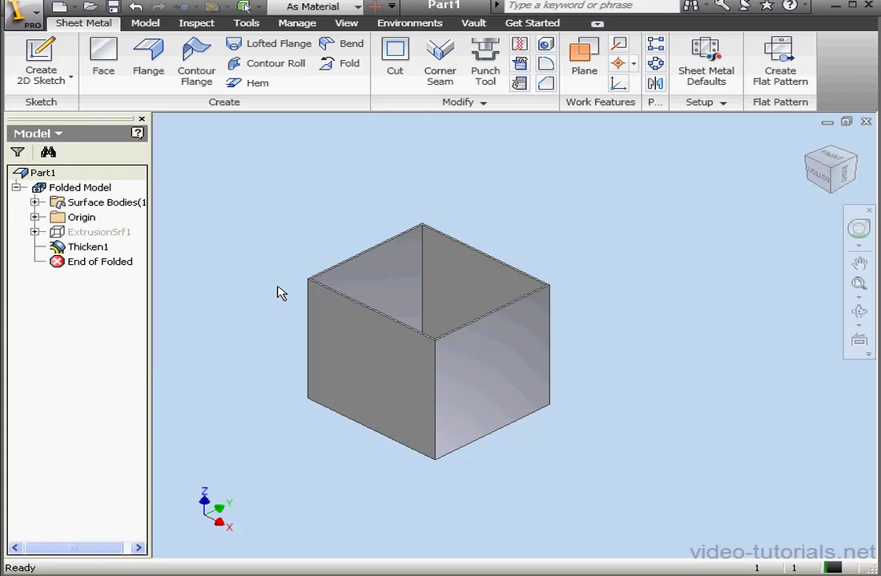
# Bend the box's front vertical edge with a bend radius of BendRadius*6
pyautogui.click(349, 43)
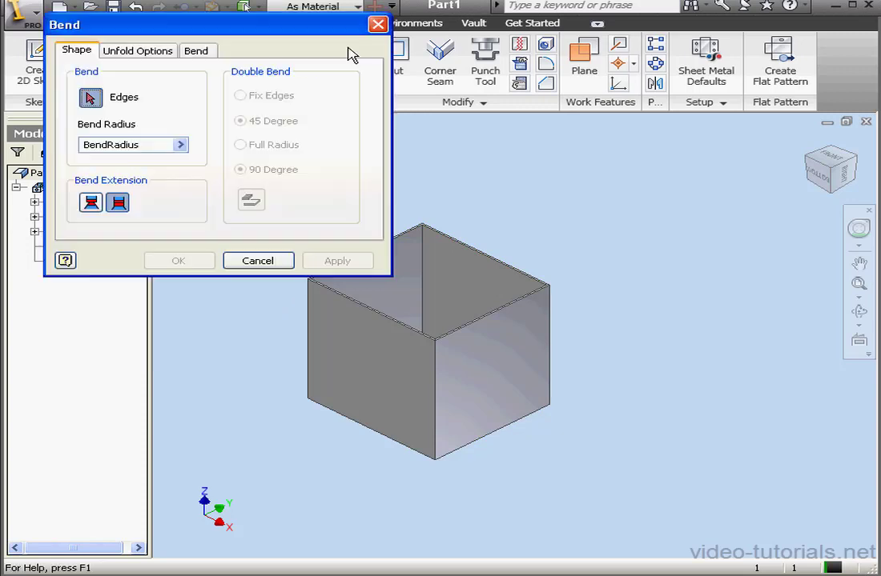
pyautogui.click(435, 400)
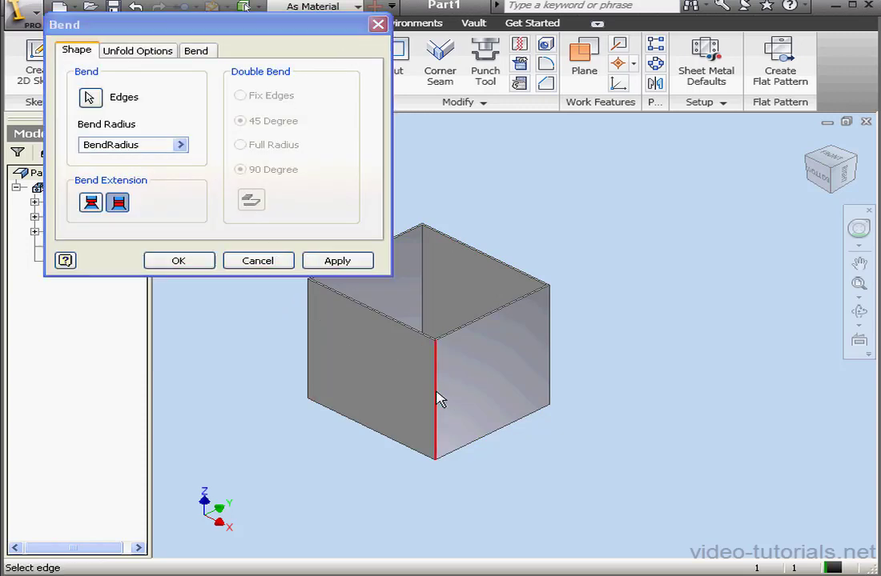
pyautogui.click(160, 145)
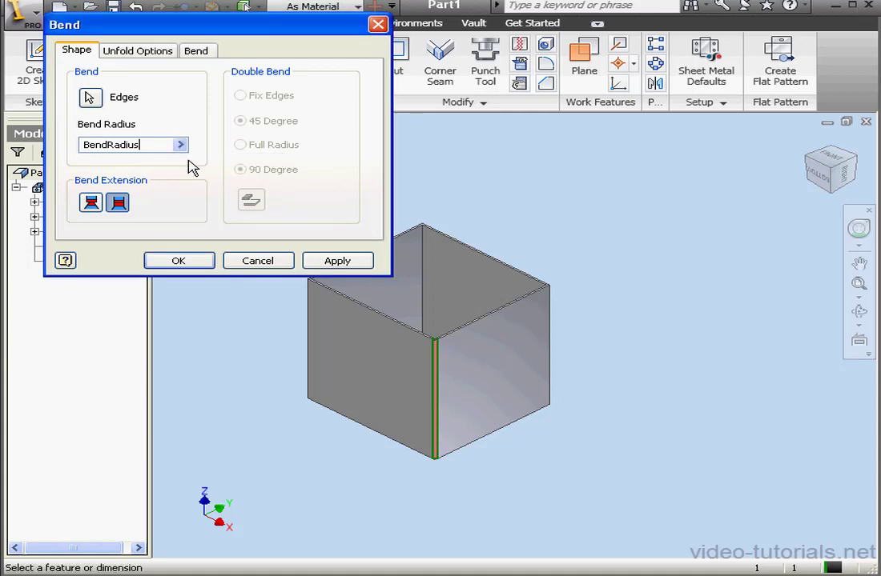
pyautogui.write('*6')
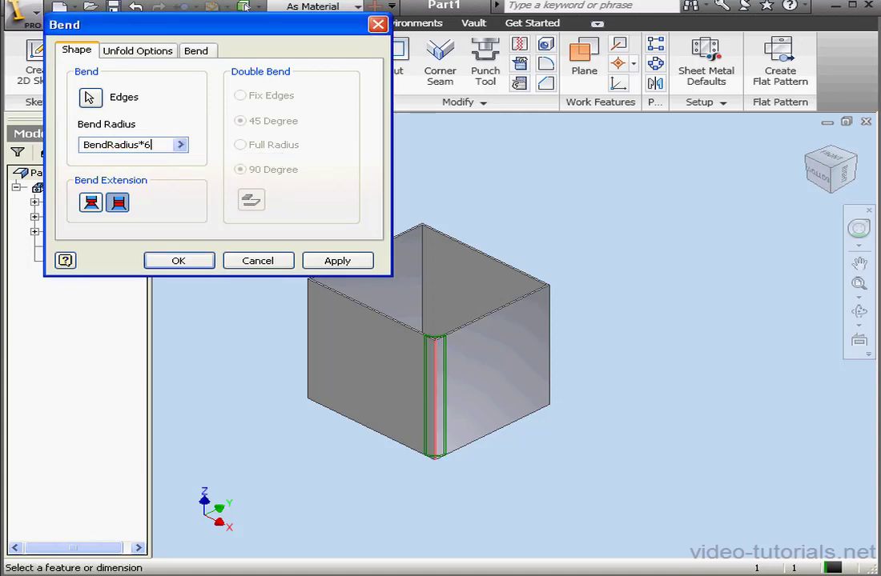
pyautogui.click(332, 262)
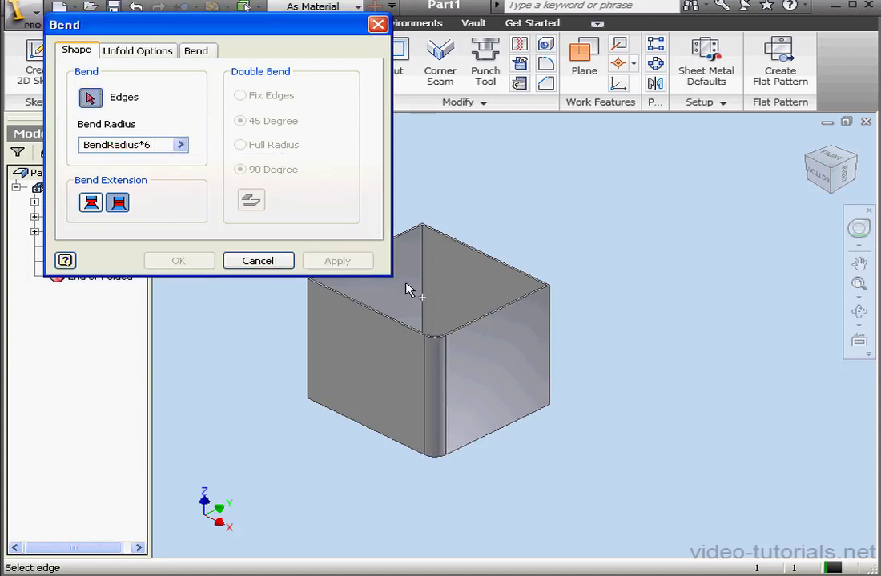
# Add bends of radius BendRadius*6 to the box's other three vertical edges
pyautogui.click(552, 336)
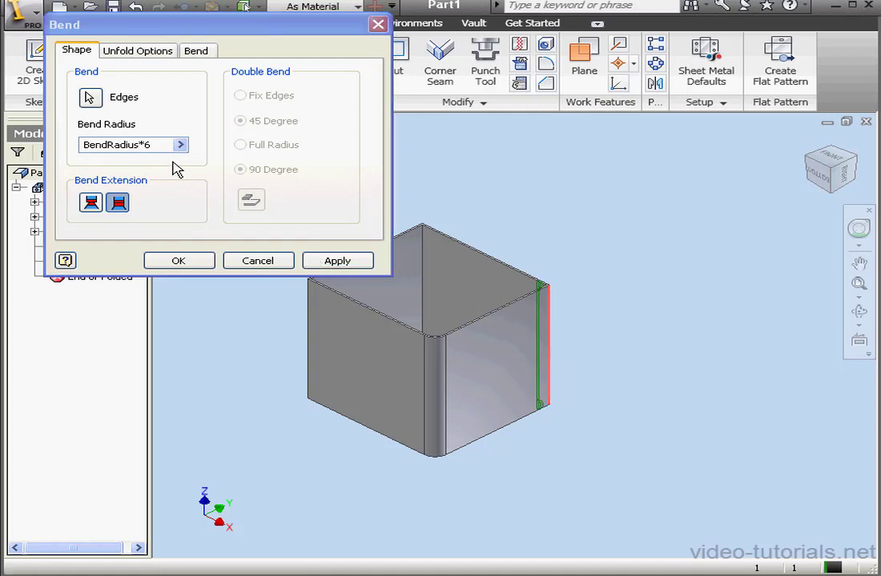
pyautogui.click(336, 260)
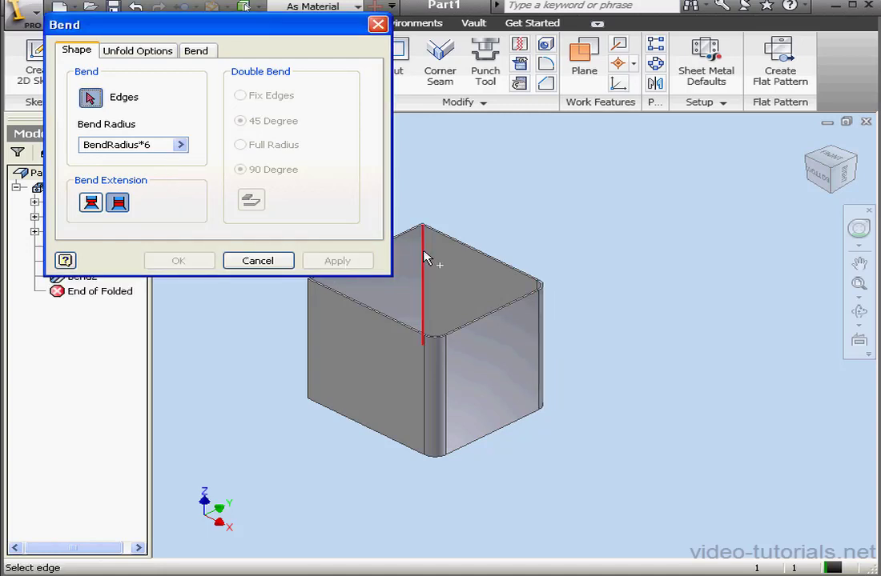
pyautogui.click(424, 259)
pyautogui.click(324, 264)
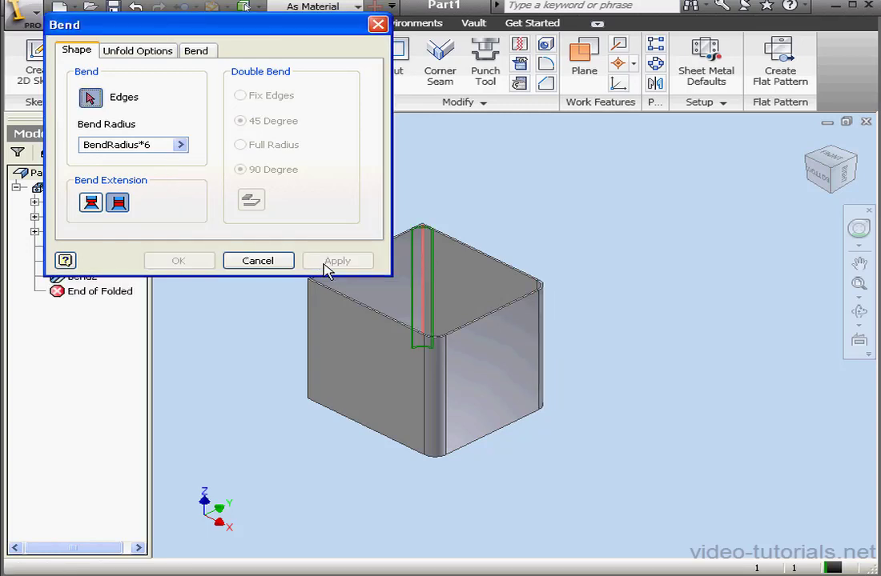
pyautogui.click(311, 325)
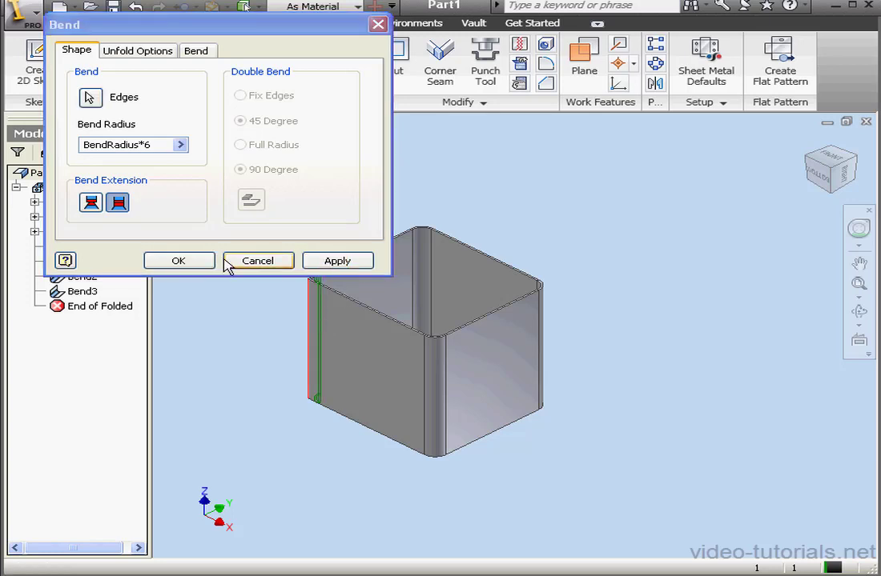
pyautogui.click(178, 261)
# Rip out the box's front vertical corner bend face using the Face Extents rip type
pyautogui.scroll(3, 435, 366)
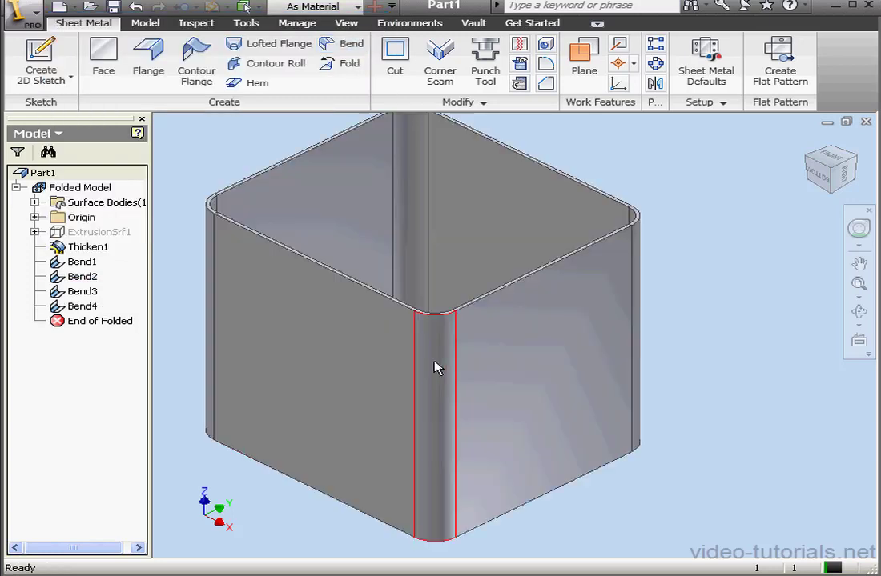
pyautogui.moveTo(435, 366); pyautogui.dragTo(524, 353, button='middle')
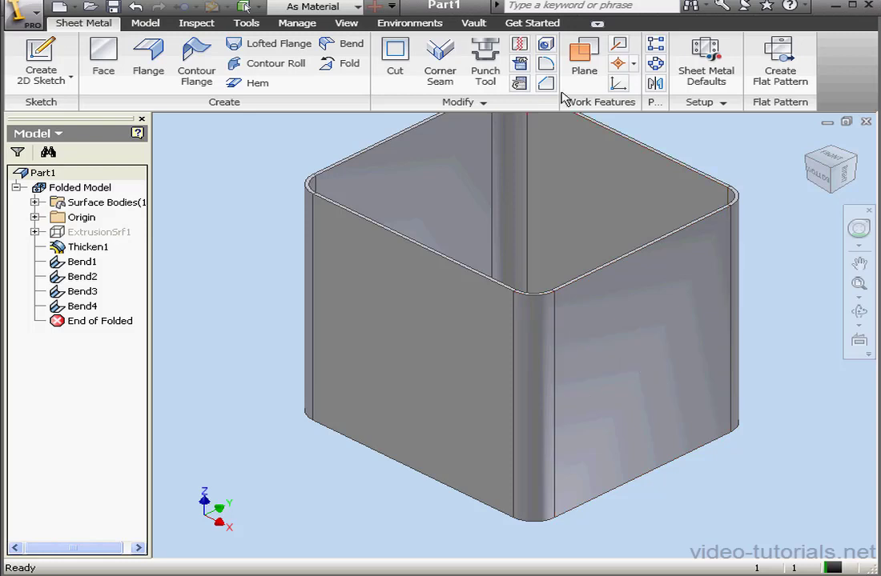
pyautogui.click(519, 43)
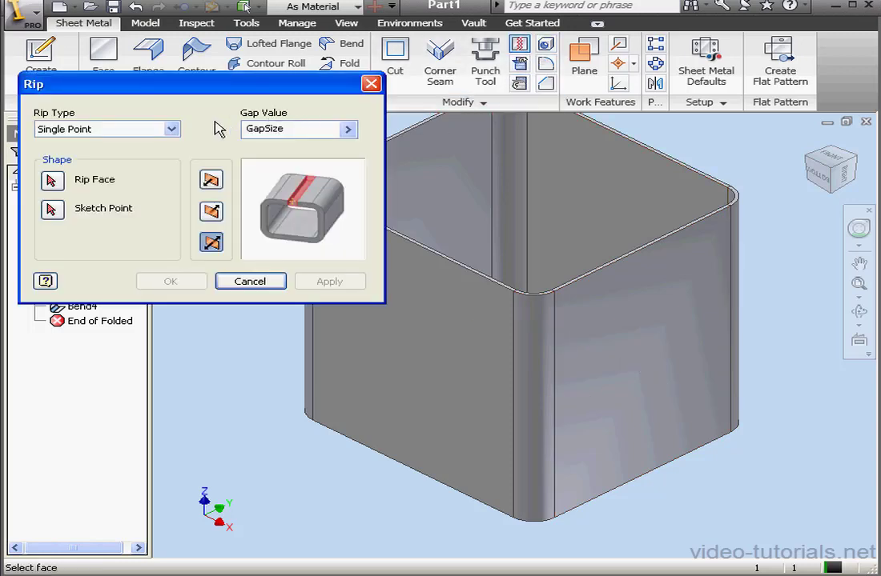
pyautogui.click(171, 129)
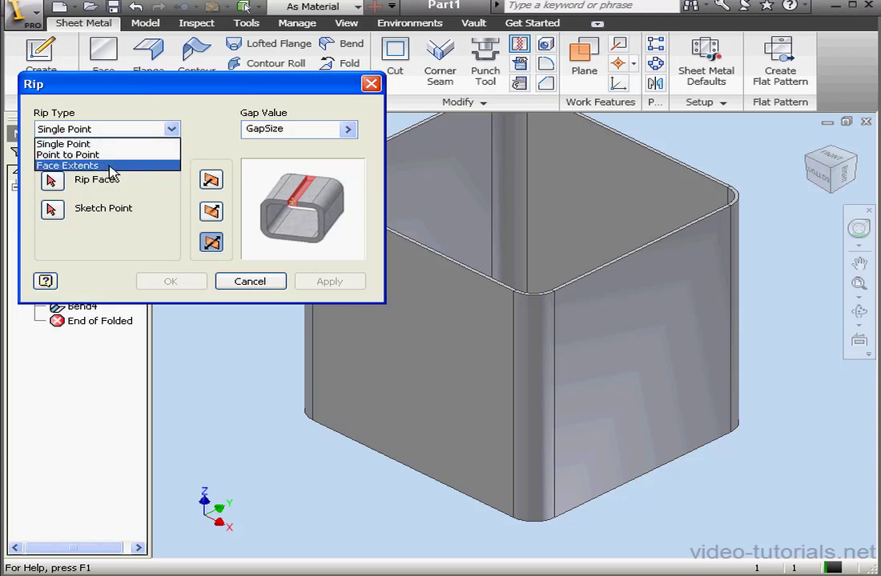
pyautogui.click(112, 166)
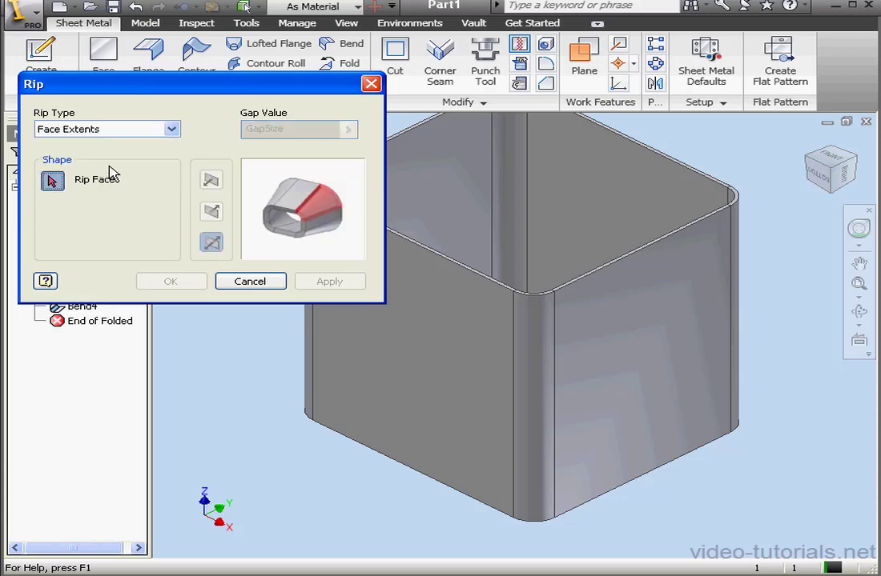
pyautogui.click(540, 328)
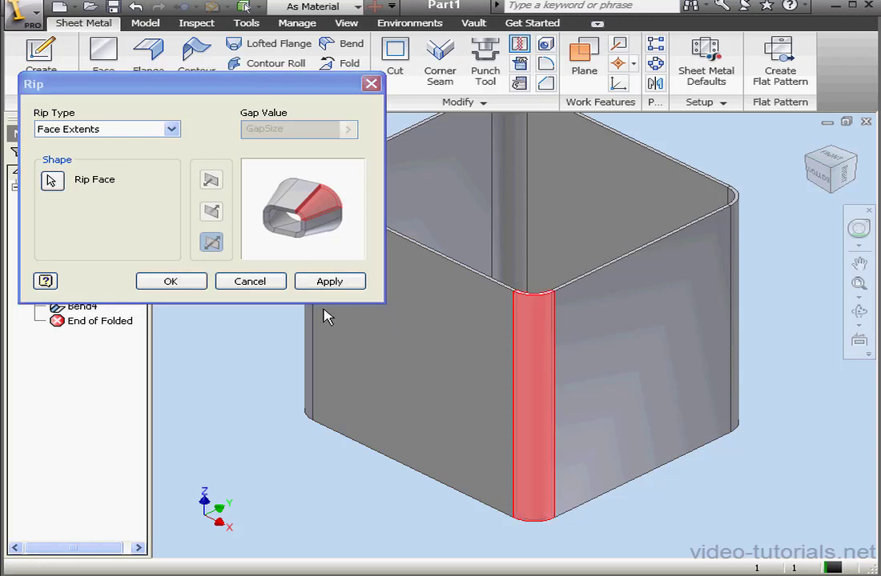
pyautogui.click(170, 281)
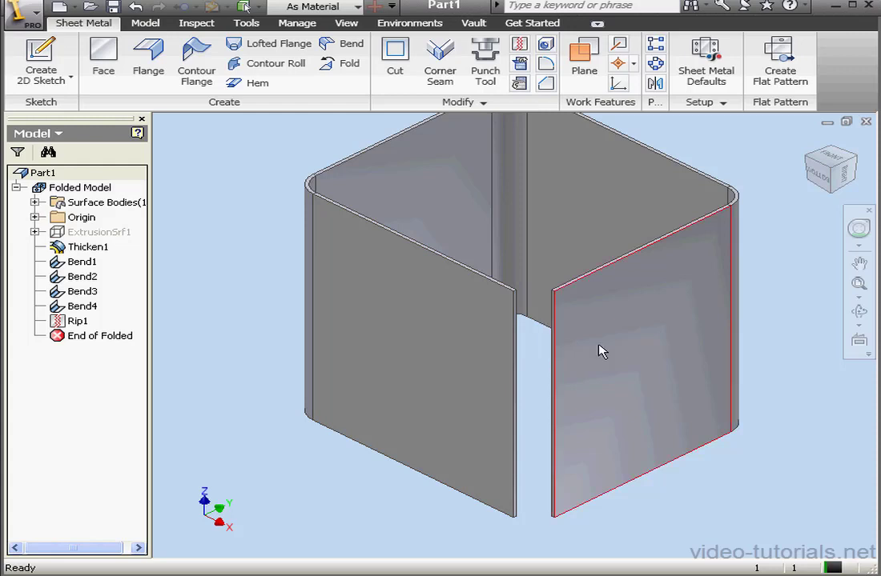
# Create the part's flat pattern, and delete the corner rip back in the folded model
pyautogui.click(778, 71)
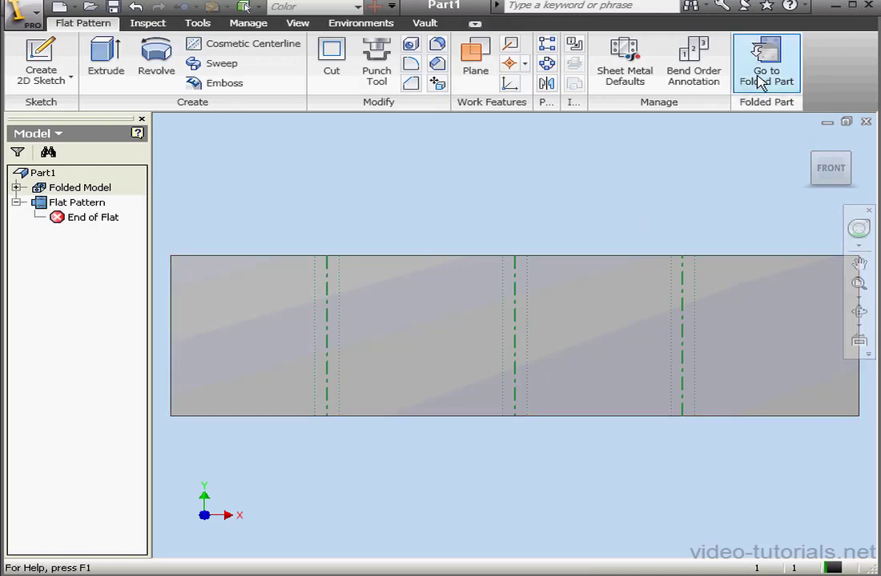
pyautogui.click(762, 77)
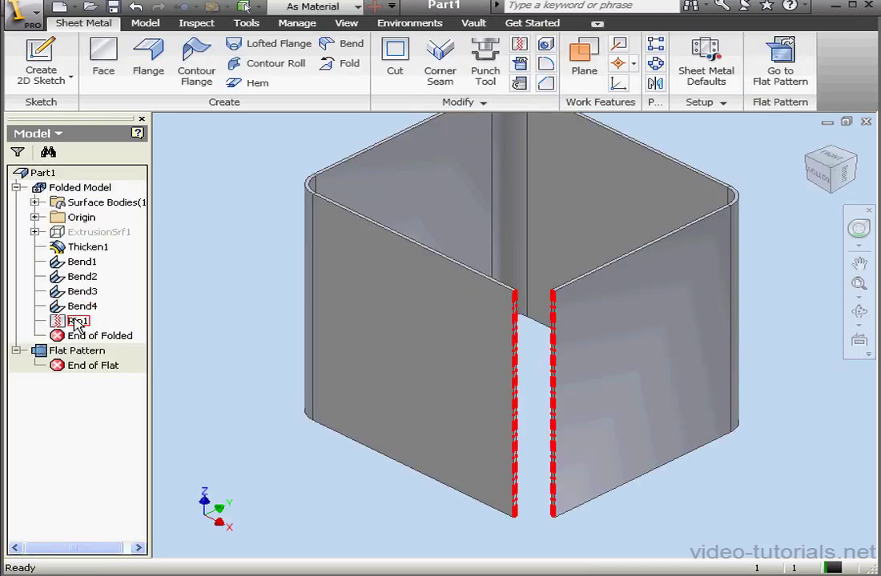
pyautogui.rightClick(76, 322)
pyautogui.click(118, 353)
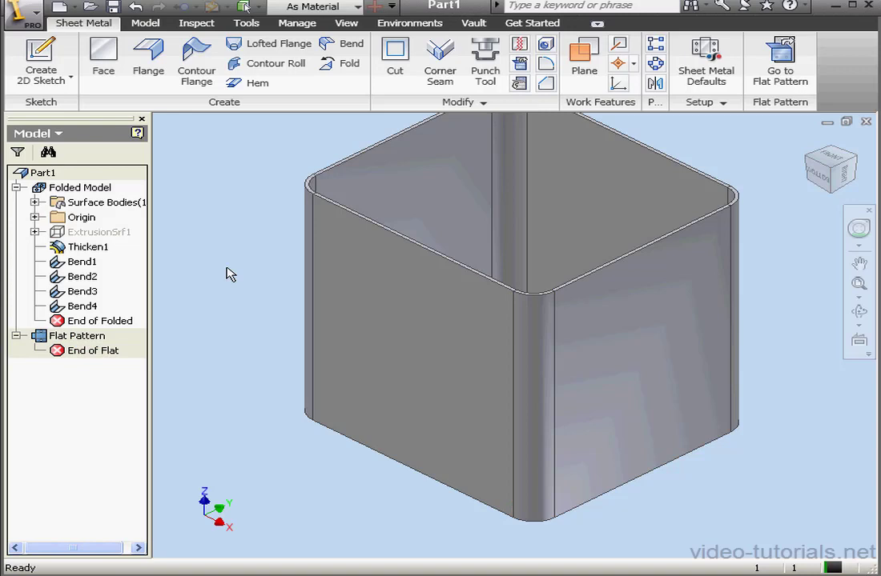
# Sketch points at the midpoints of the upper edge and right vertical edge of the box's front-left face
pyautogui.click(40, 58)
pyautogui.click(423, 290)
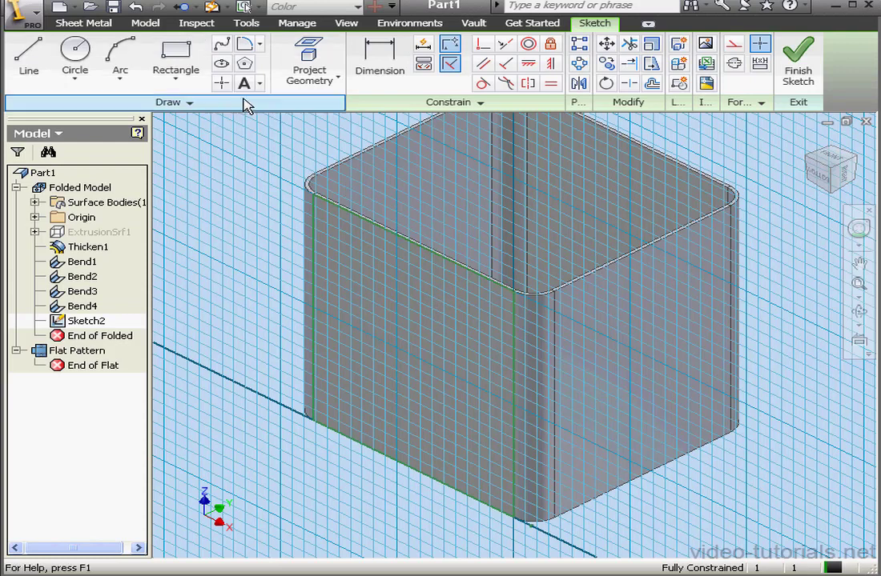
pyautogui.click(222, 82)
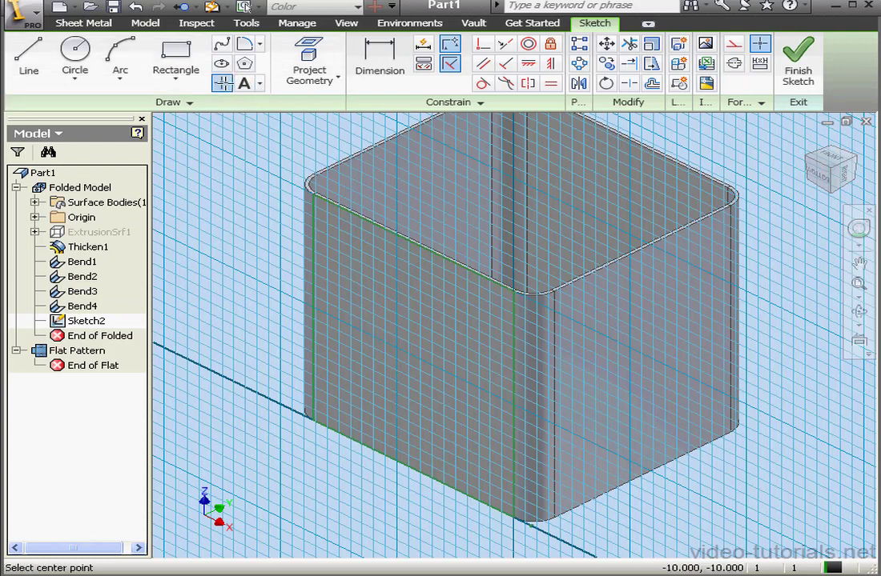
pyautogui.click(413, 241)
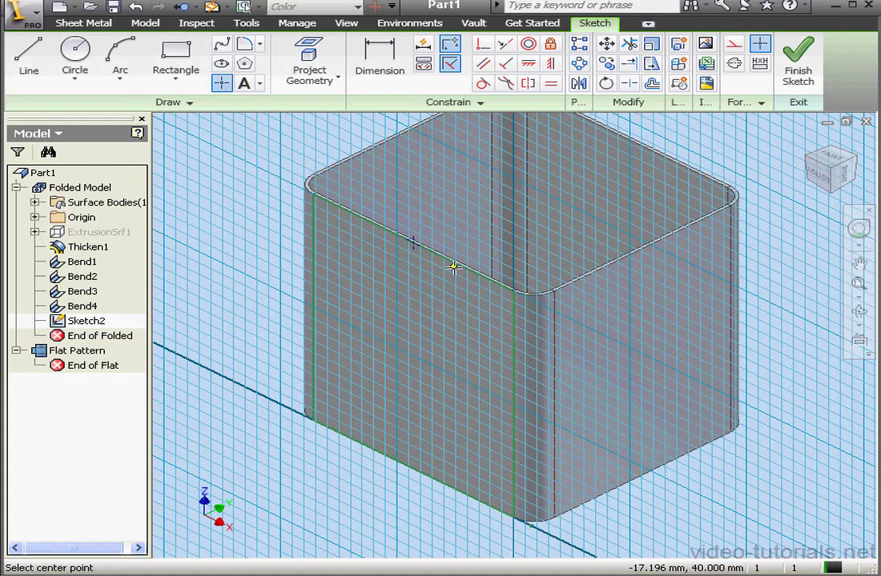
pyautogui.click(513, 406)
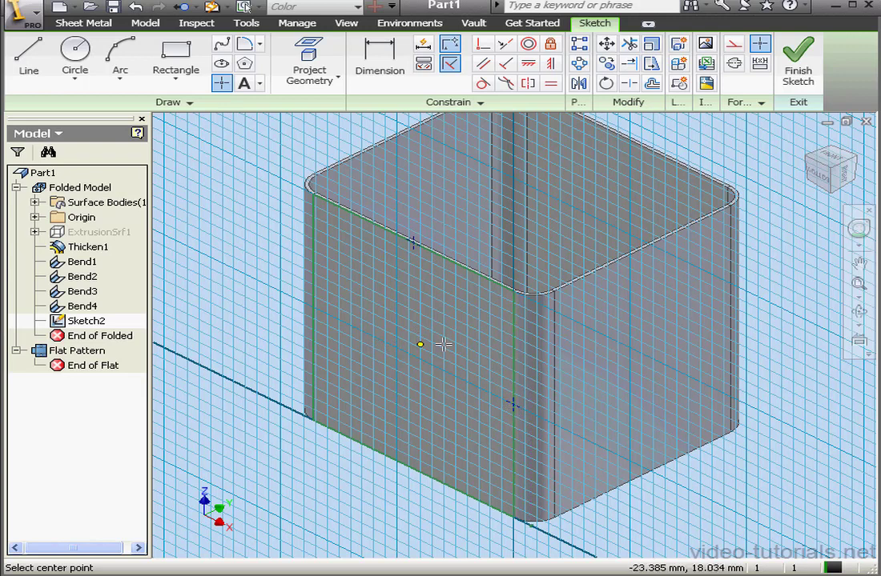
pyautogui.click(796, 64)
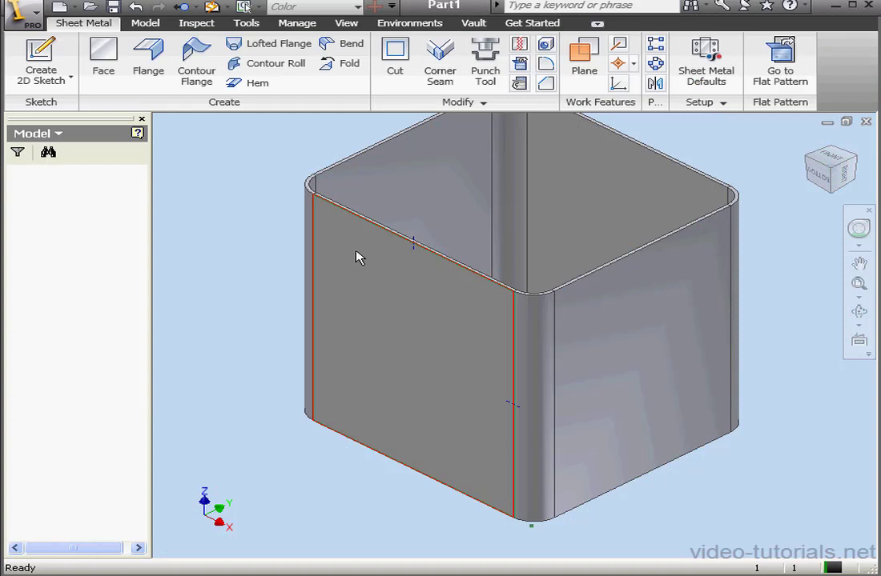
# Try a Single Point rip of the sketched face at its upper edge's midpoint with gap GapSize*4, and undo it
pyautogui.click(521, 45)
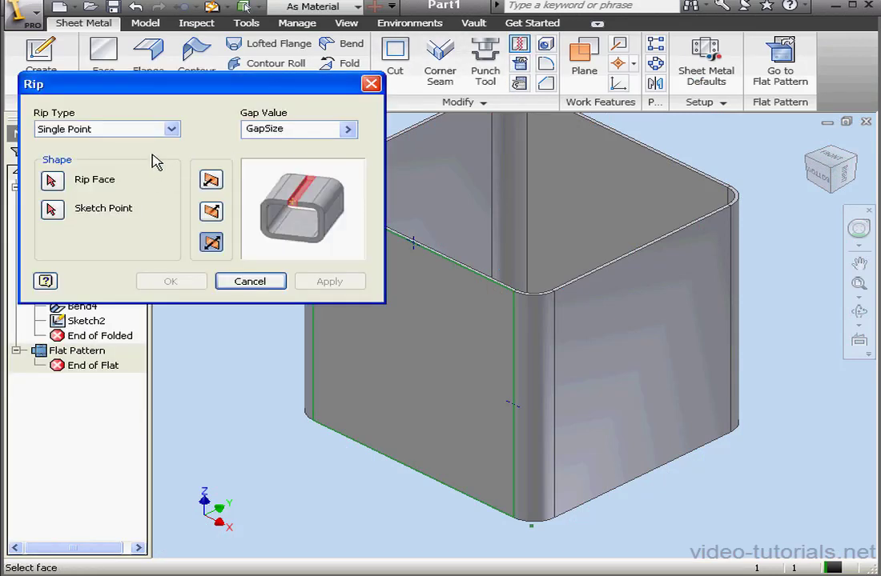
pyautogui.click(172, 129)
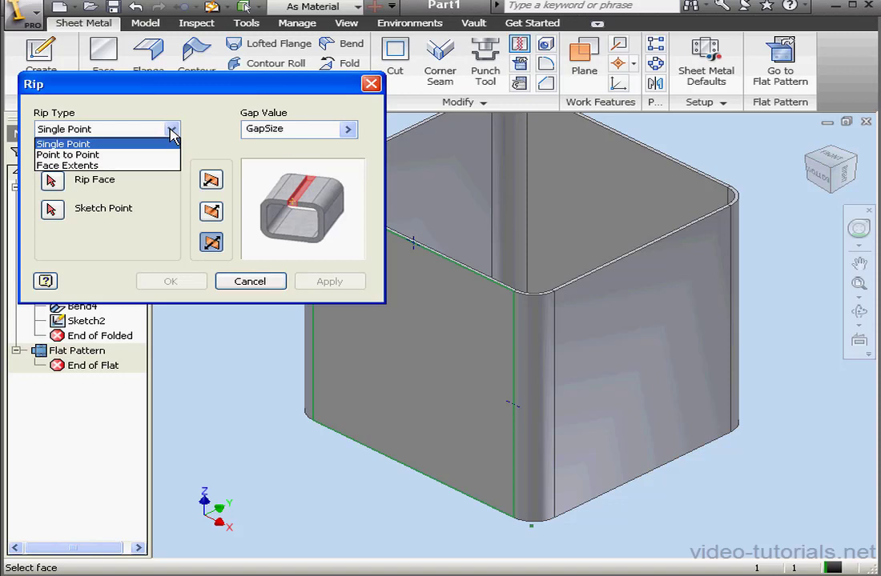
pyautogui.click(126, 145)
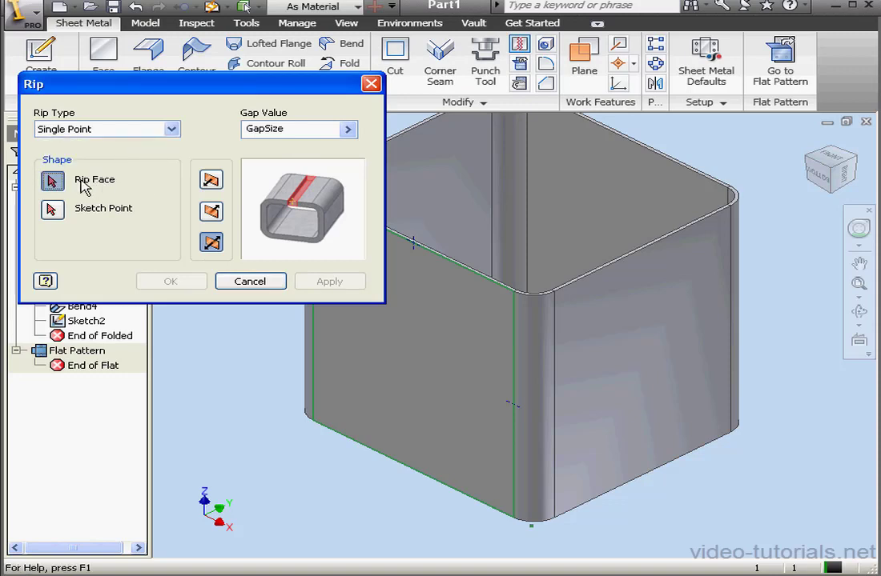
pyautogui.click(421, 328)
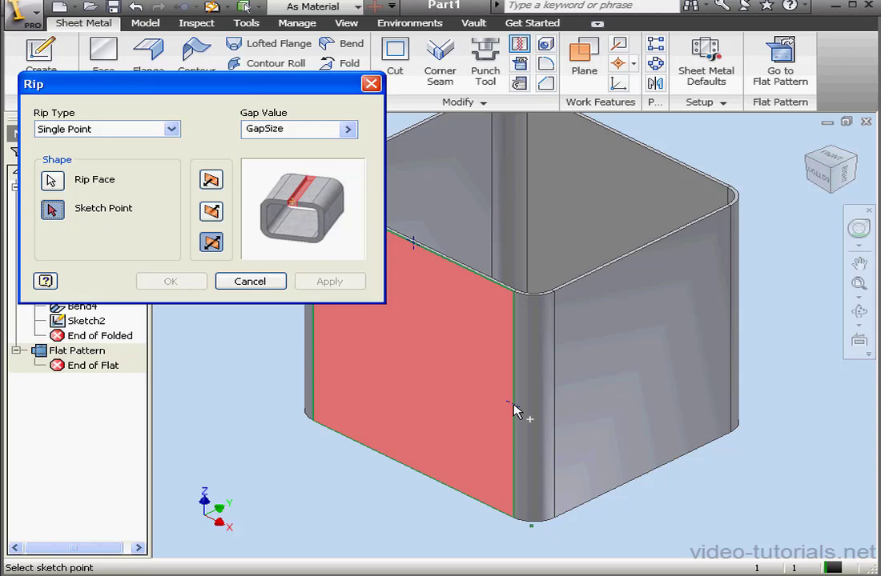
pyautogui.click(413, 250)
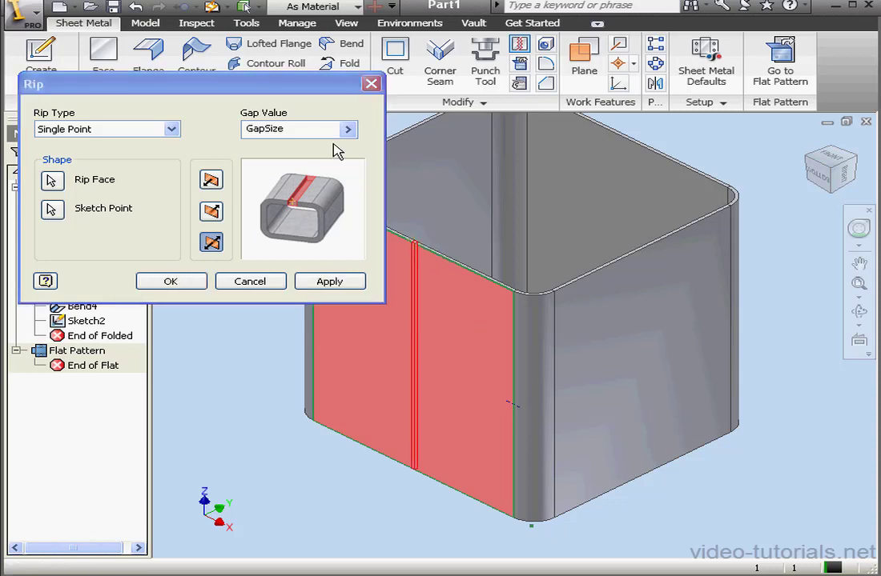
pyautogui.click(312, 129)
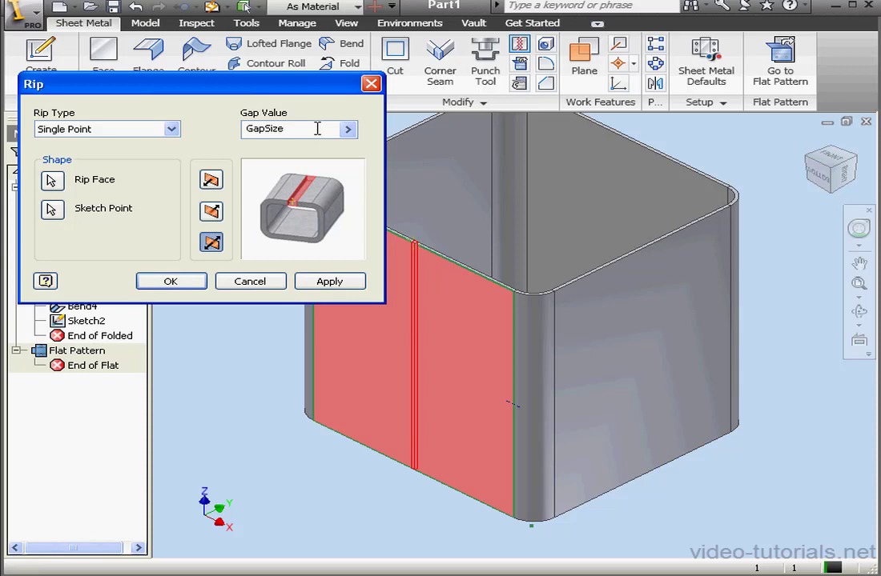
pyautogui.write('*4')
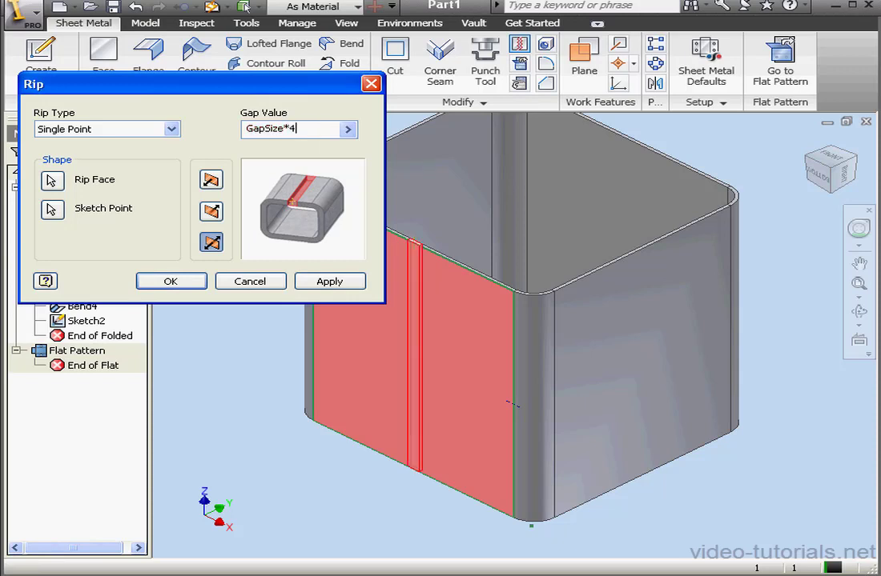
pyautogui.click(189, 282)
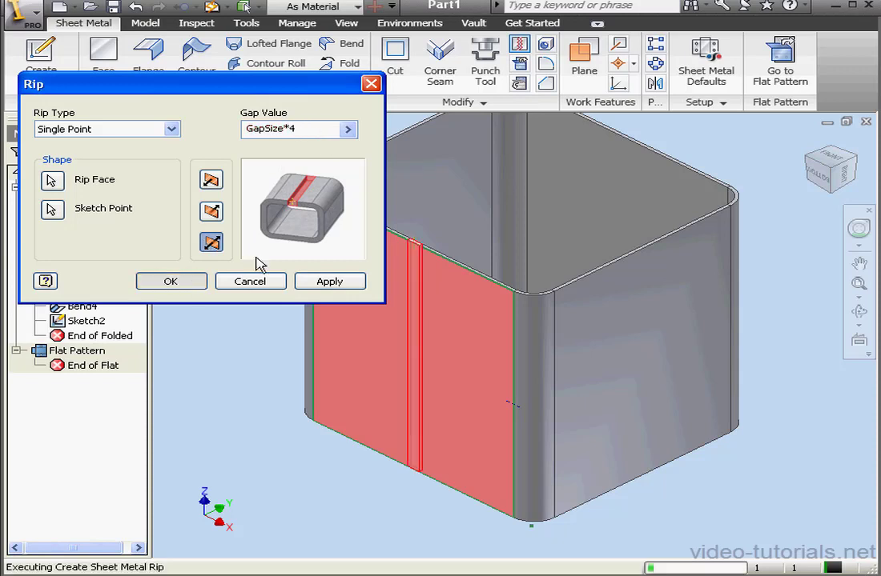
pyautogui.click(136, 6)
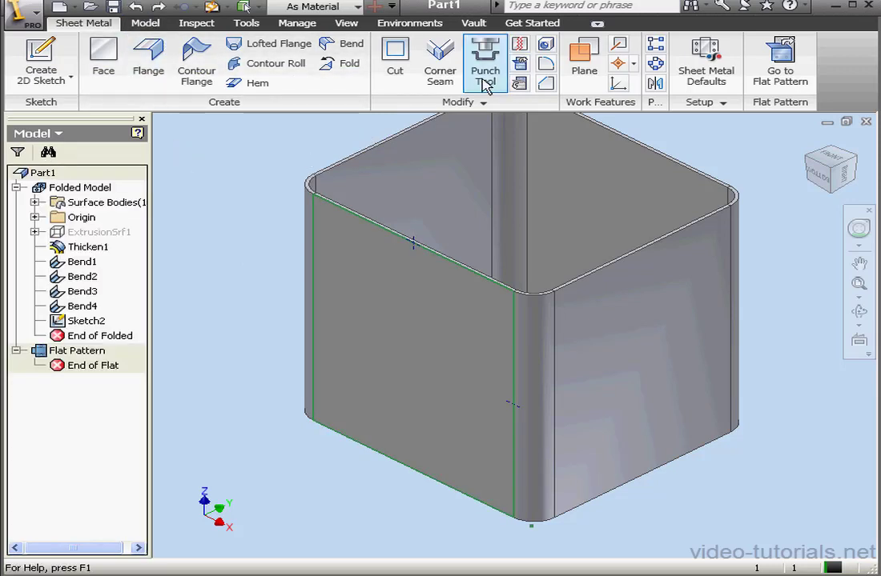
# Set up a Point to Point rip across the sketched face from its upper-left corner to its lower-right corner
pyautogui.click(519, 44)
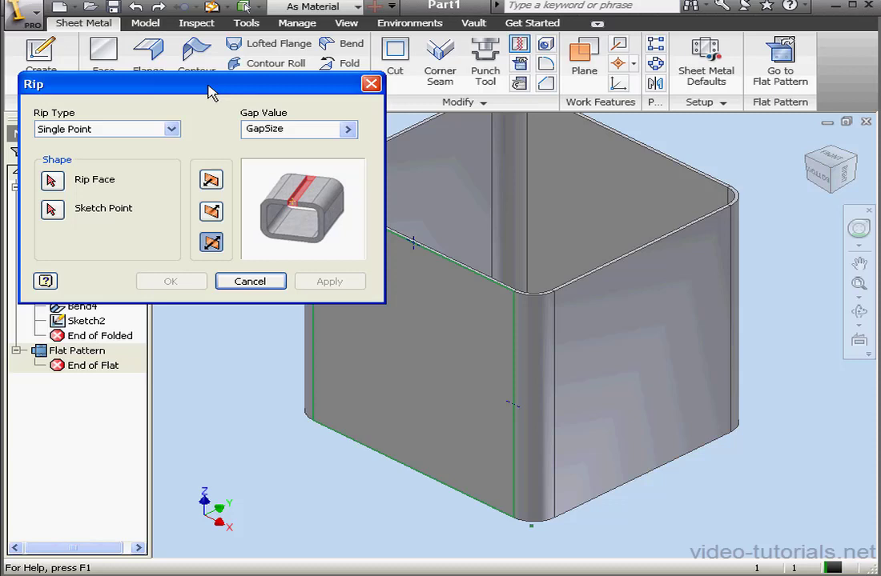
pyautogui.moveTo(211, 90); pyautogui.dragTo(206, 63)
pyautogui.moveTo(470, 262); pyautogui.dragTo(556, 264, button='middle')
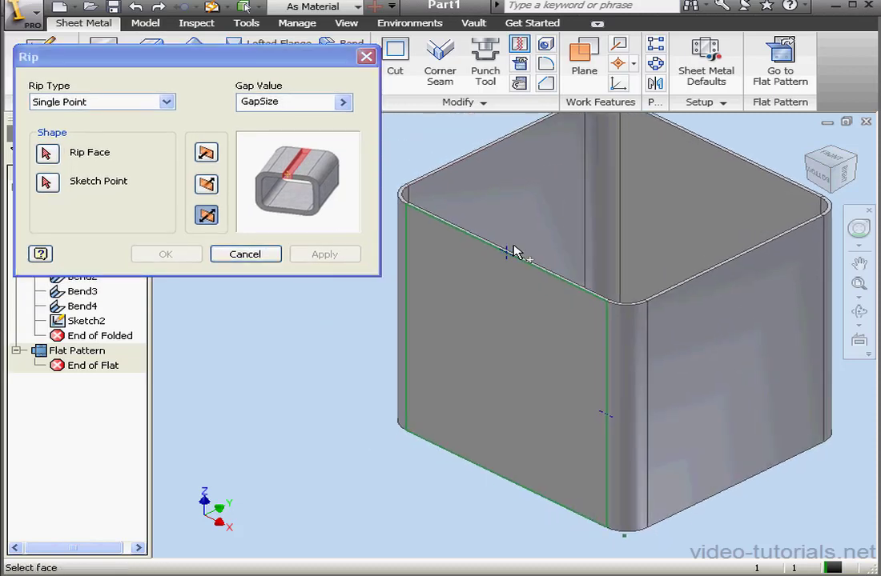
pyautogui.click(166, 102)
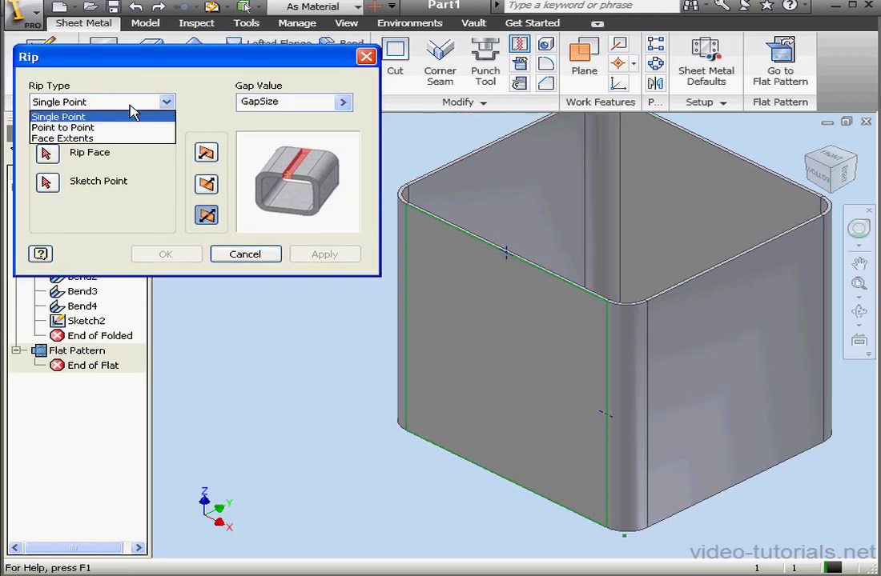
pyautogui.click(110, 128)
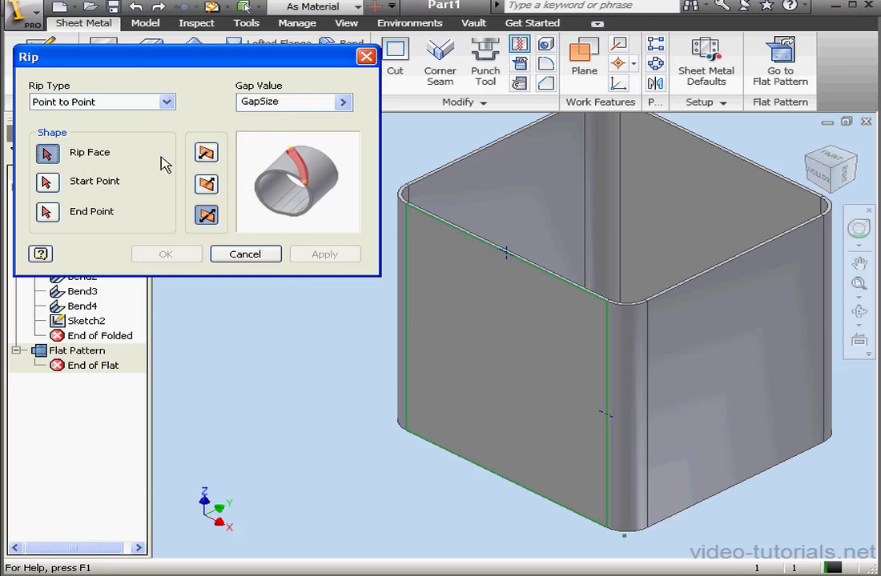
pyautogui.click(474, 305)
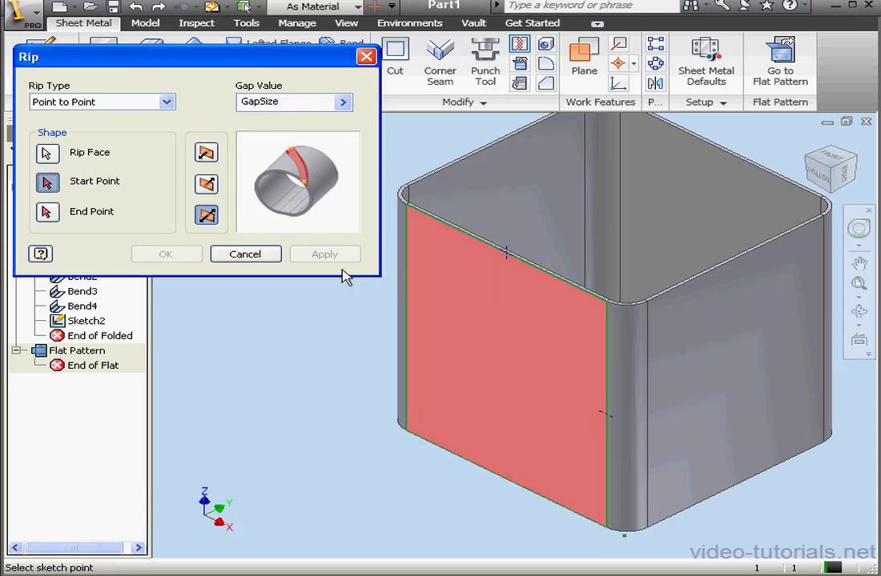
pyautogui.click(407, 206)
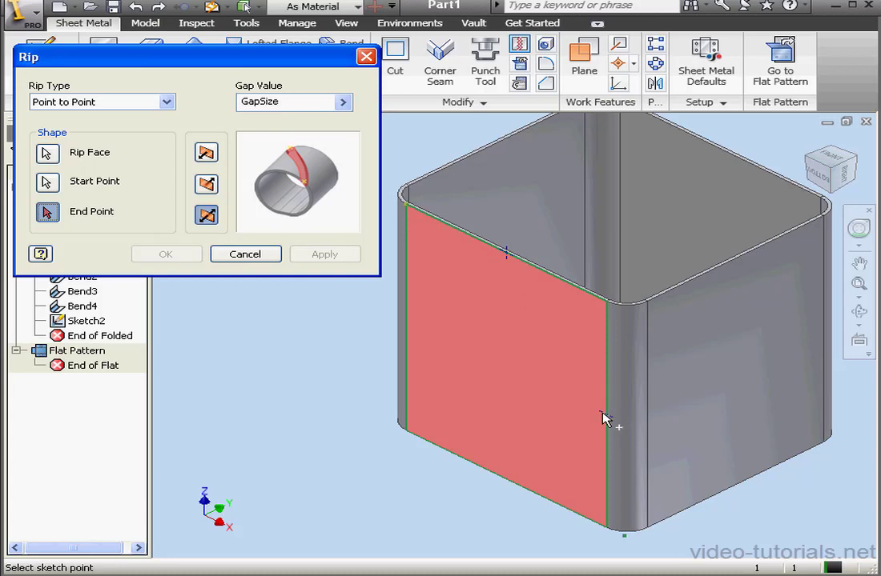
pyautogui.click(608, 527)
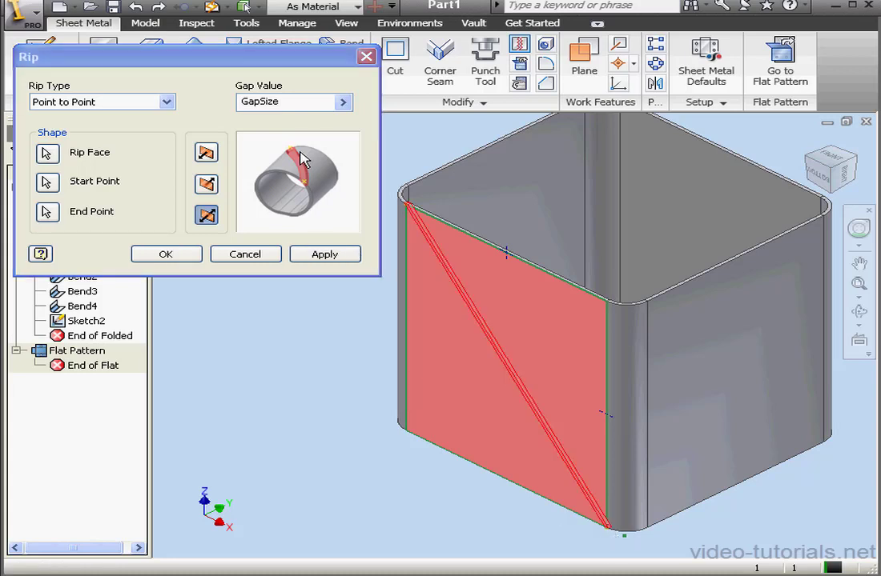
# Set the diagonal rip's gap to GapSize*10, offset it only to the lower-left side of the diagonal, and create the rip
pyautogui.click(281, 102)
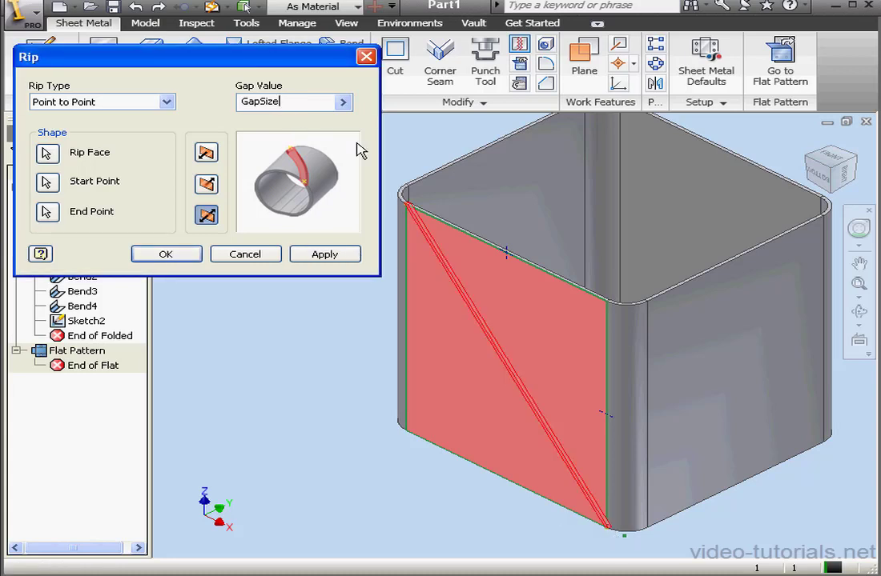
pyautogui.write('*10')
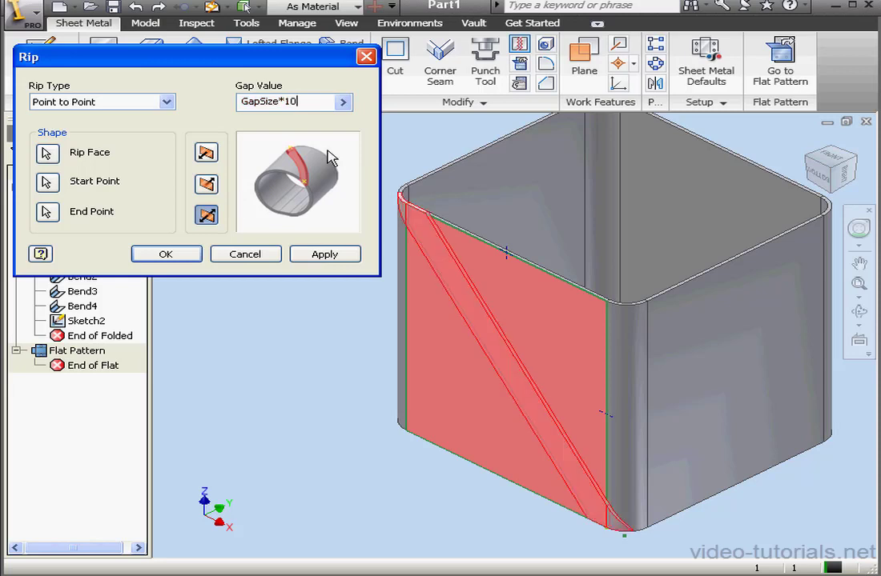
pyautogui.click(210, 184)
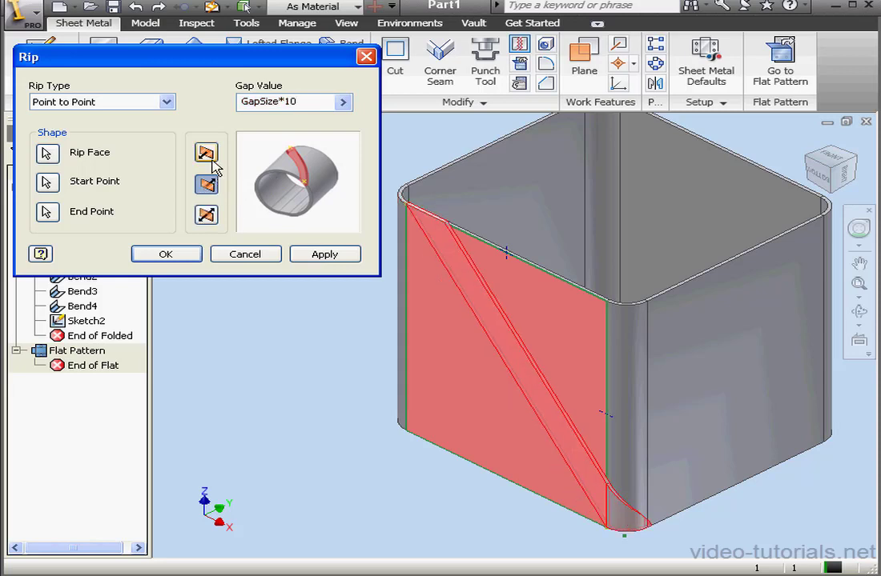
pyautogui.click(206, 153)
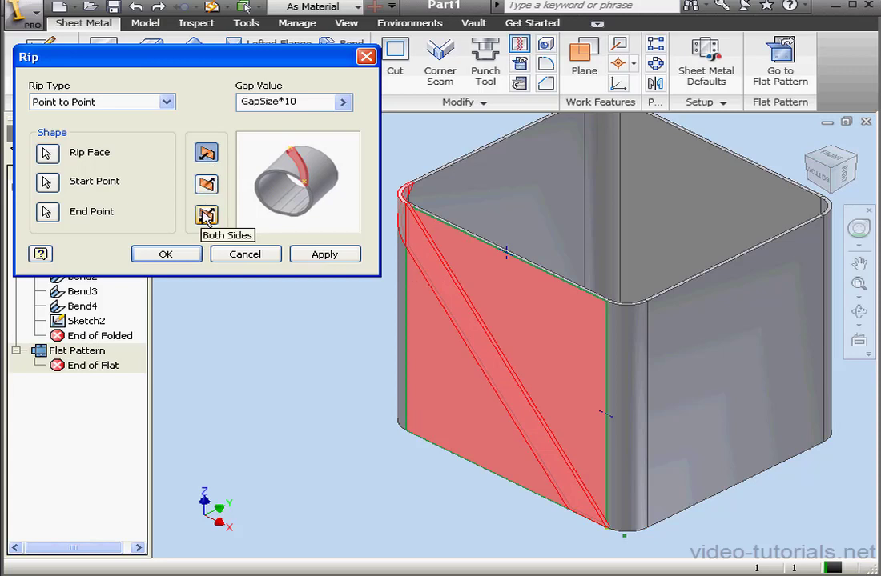
pyautogui.click(187, 255)
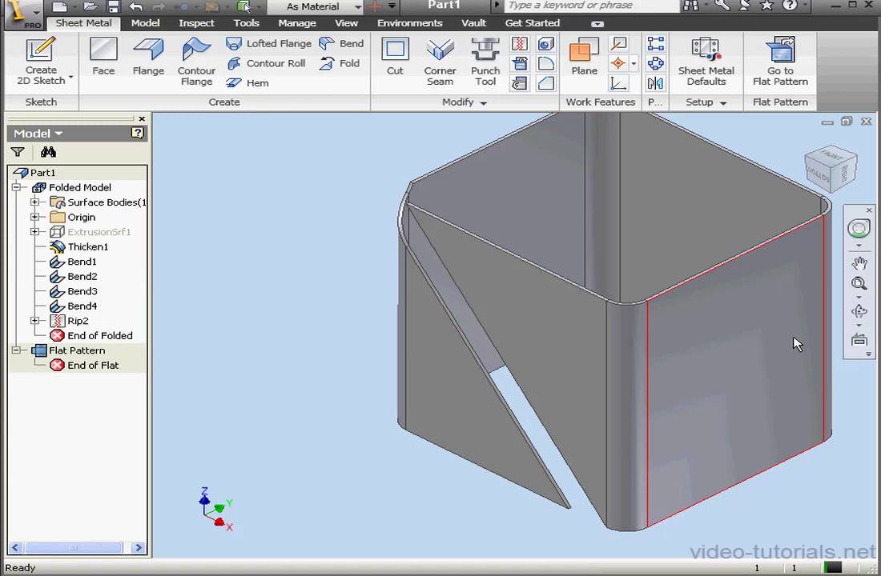
pyautogui.click(859, 314)
pyautogui.moveTo(453, 313); pyautogui.dragTo(541, 311)
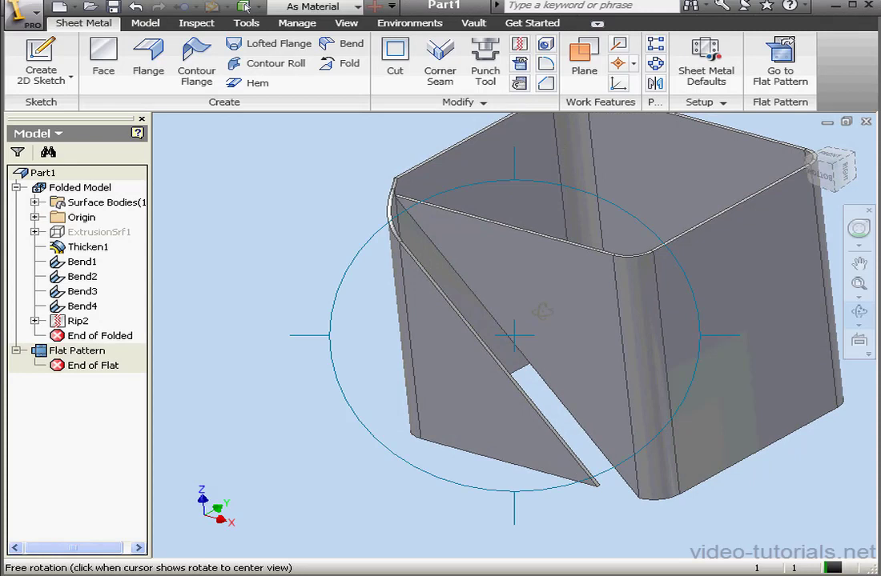